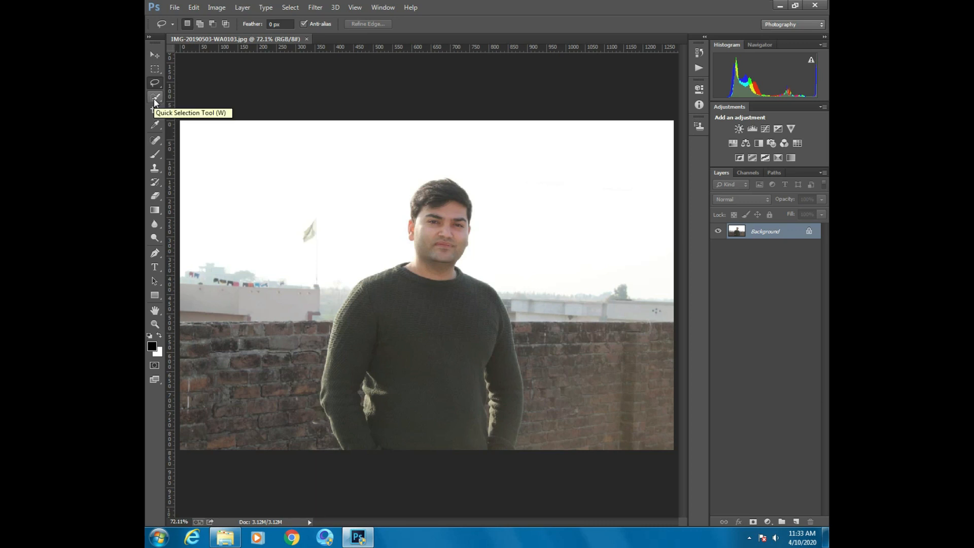
Start a selection of the man with the Quick Selection tool by selecting his hair
{"action": "left_click", "coordinate": [154, 98]}
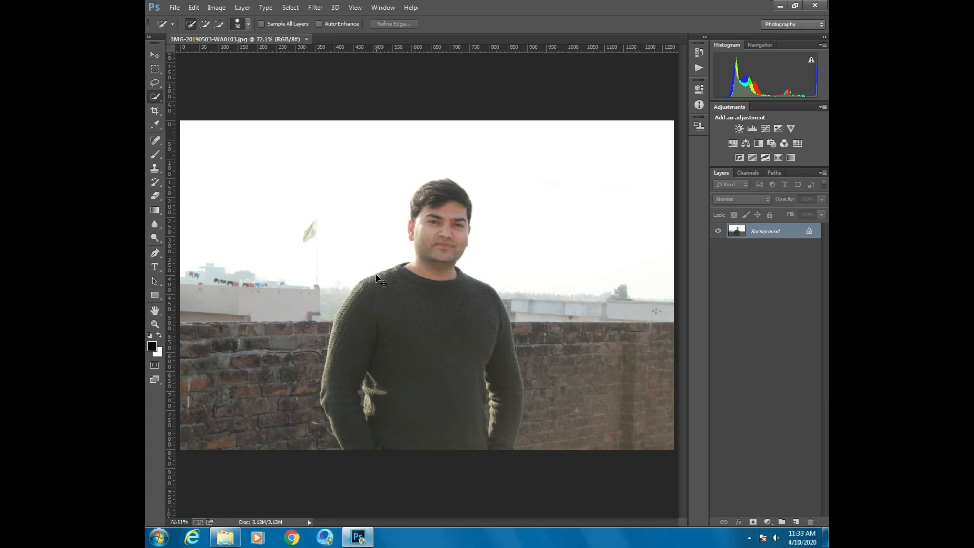
{"action": "key", "text": "ctrl+plus"}
{"action": "key", "text": "ctrl+plus"}
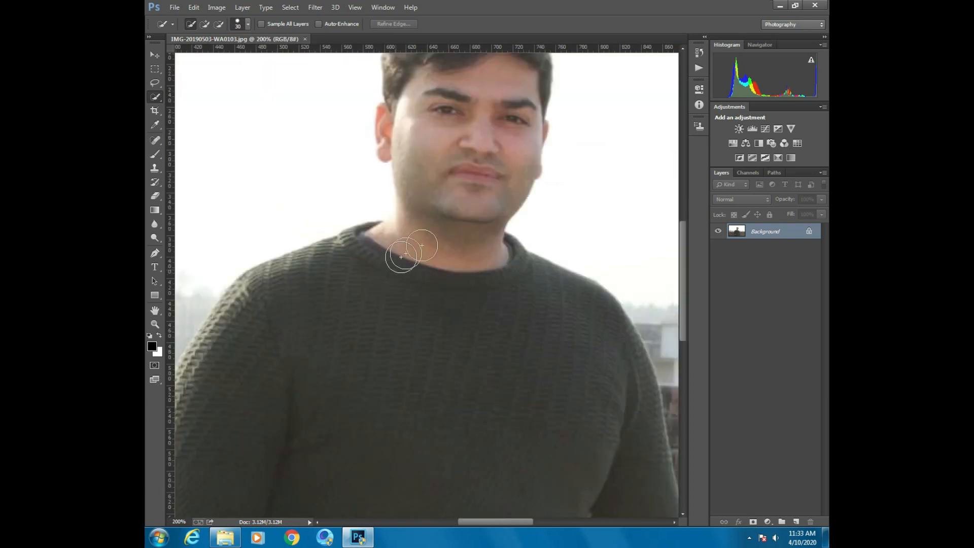
{"action": "scroll", "coordinate": [442, 294], "scroll_direction": "up", "scroll_amount": 3}
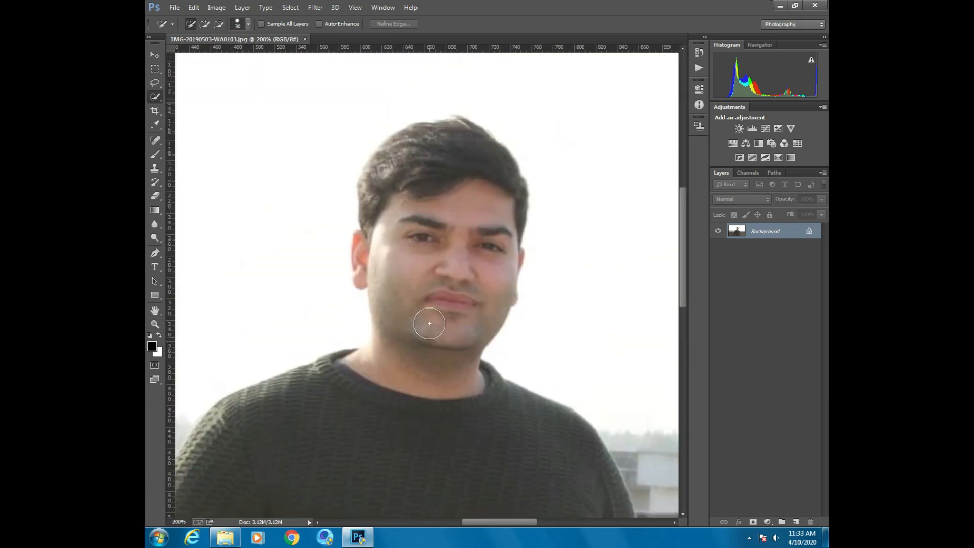
{"action": "left_click", "coordinate": [388, 195]}
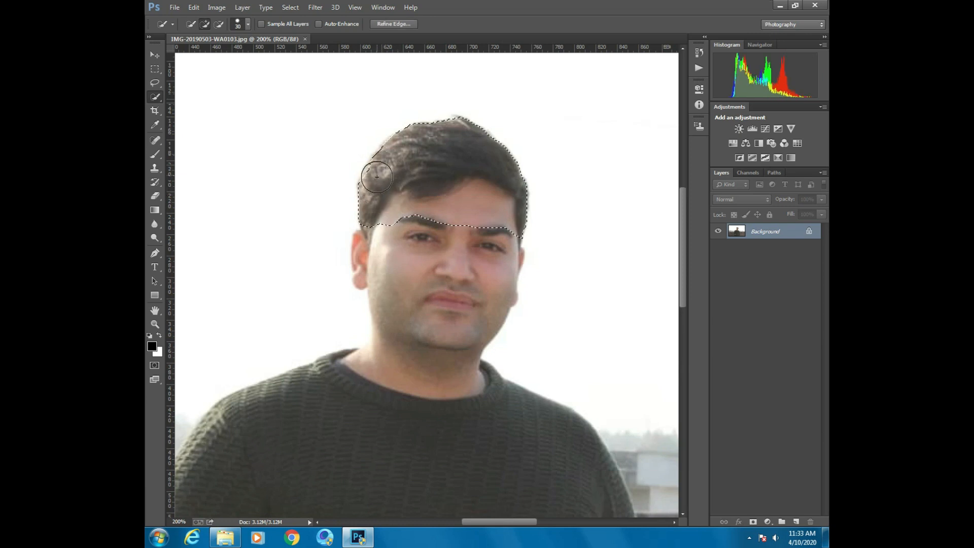
Extend the quick selection over the man's face, neck, sweater and both arms
{"action": "mouse_move", "coordinate": [428, 278]}
{"action": "left_mouse_down"}
{"action": "mouse_move", "coordinate": [446, 172]}
{"action": "mouse_move", "coordinate": [416, 116]}
{"action": "mouse_move", "coordinate": [417, 207]}
{"action": "mouse_move", "coordinate": [532, 120]}
{"action": "mouse_move", "coordinate": [471, 246]}
{"action": "mouse_move", "coordinate": [357, 360]}
{"action": "mouse_move", "coordinate": [306, 456]}
{"action": "mouse_move", "coordinate": [317, 449]}
{"action": "left_mouse_up"}
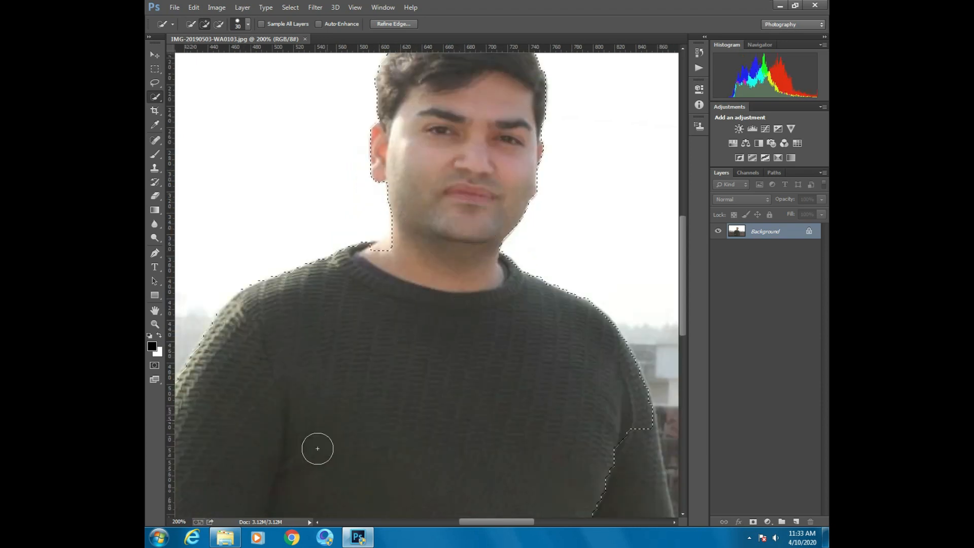
{"action": "left_click_drag", "start_coordinate": [464, 460], "coordinate": [455, 427]}
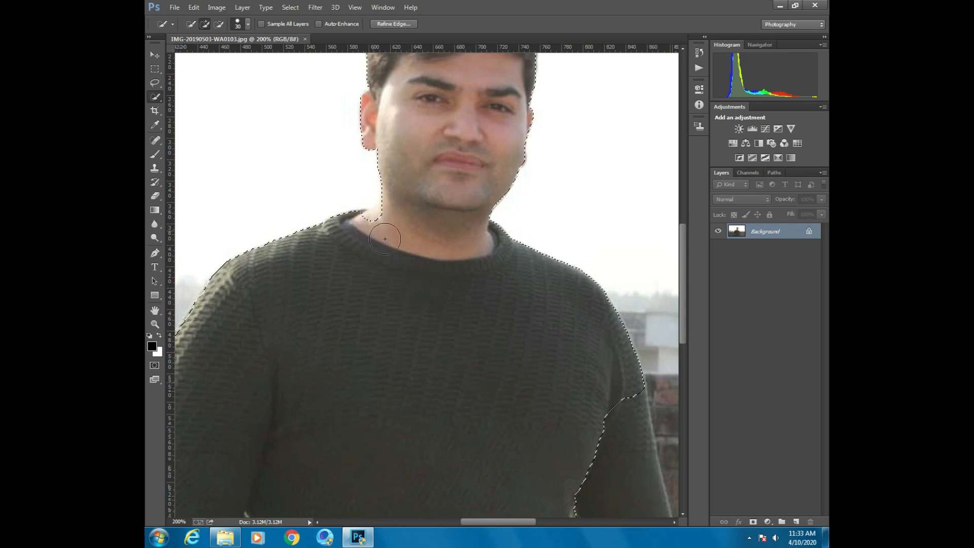
{"action": "left_click", "coordinate": [365, 229]}
{"action": "left_click_drag", "start_coordinate": [446, 283], "coordinate": [370, 185]}
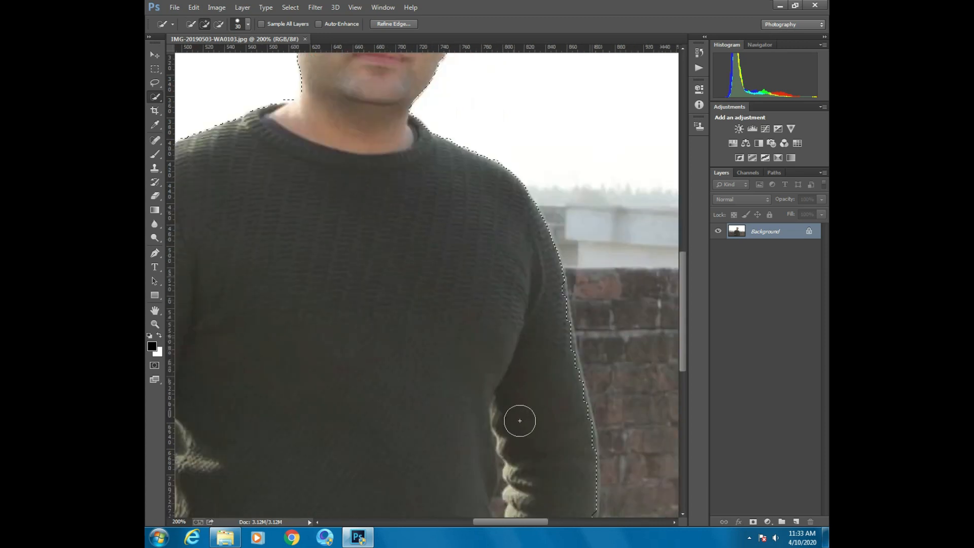
Subtract the background gap between the torso and the arm on the image's left side, using a smaller selection brush
{"action": "scroll", "coordinate": [520, 420], "scroll_direction": "down", "scroll_amount": 5}
{"action": "scroll", "coordinate": [522, 334], "scroll_direction": "left", "scroll_amount": 5}
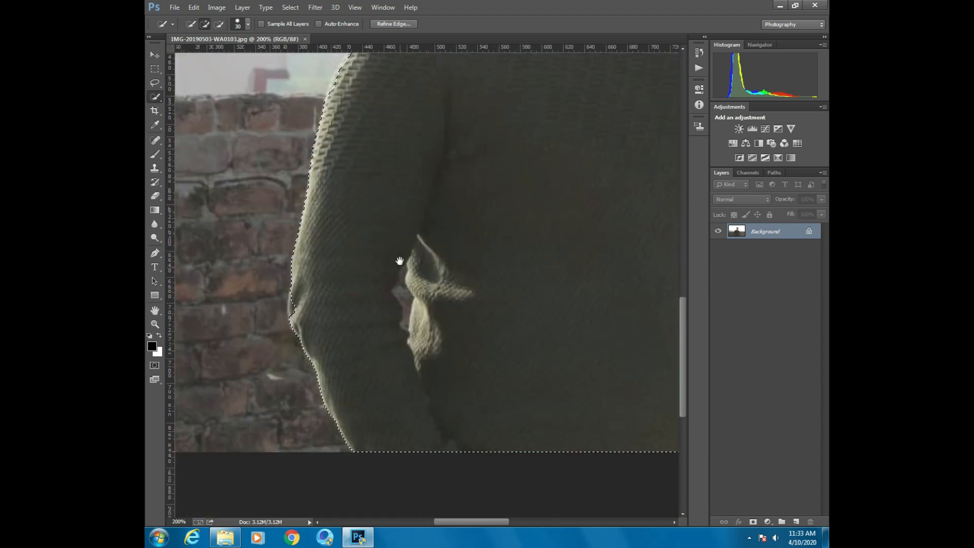
{"action": "left_click", "coordinate": [216, 27]}
{"action": "key", "text": "bracketleft"}
{"action": "key", "text": "bracketleft"}
{"action": "key", "text": "bracketleft"}
{"action": "key", "text": "bracketleft"}
{"action": "key", "text": "bracketleft"}
{"action": "key", "text": "bracketleft"}
{"action": "left_click_drag", "start_coordinate": [405, 300], "coordinate": [402, 278]}
Subtract the narrow background gap beside the arm on the image's right side from the selection
{"action": "left_click_drag", "start_coordinate": [621, 329], "coordinate": [300, 284]}
{"action": "left_click_drag", "start_coordinate": [432, 288], "coordinate": [438, 339]}
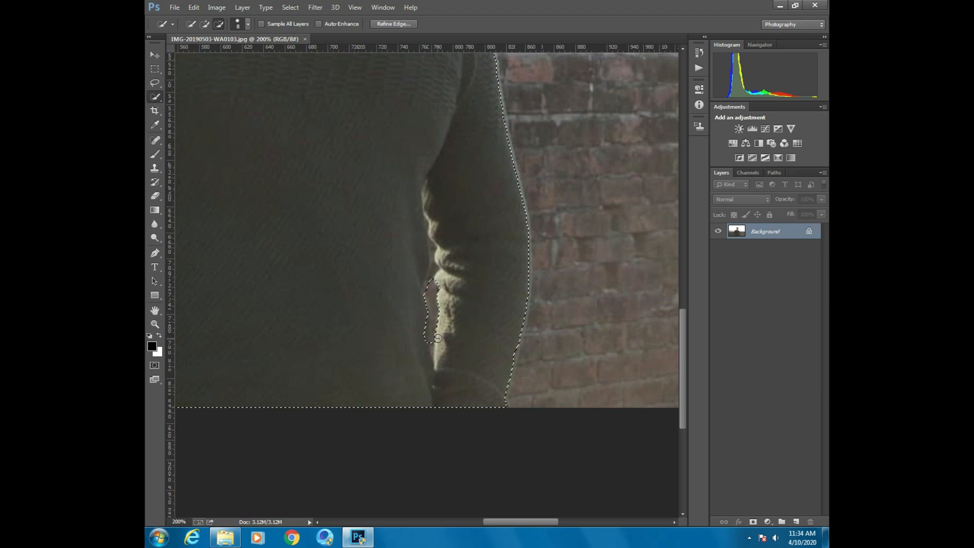
{"action": "key", "text": "ctrl+0"}
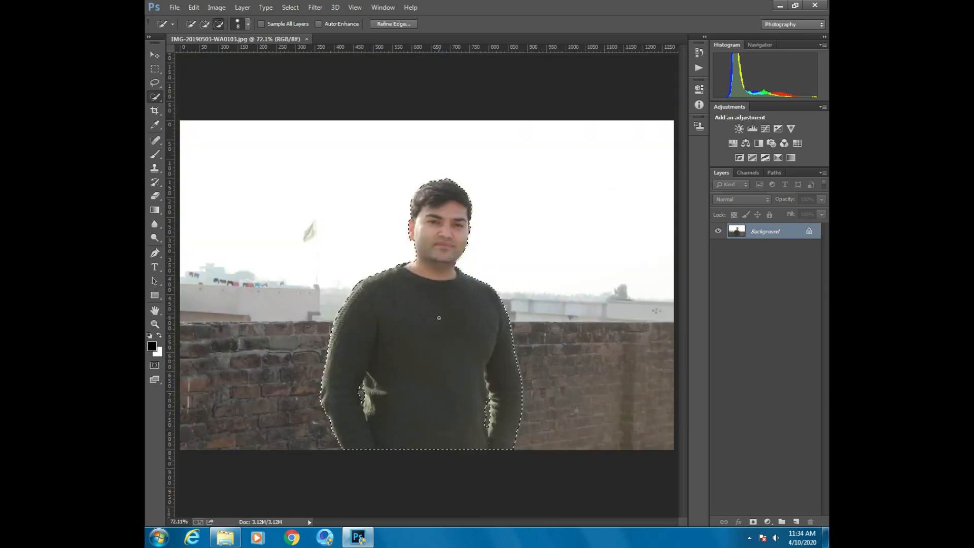
Copy the selected man to a new layer with Layer Via Copy and hide the Background layer
{"action": "right_click", "coordinate": [427, 294]}
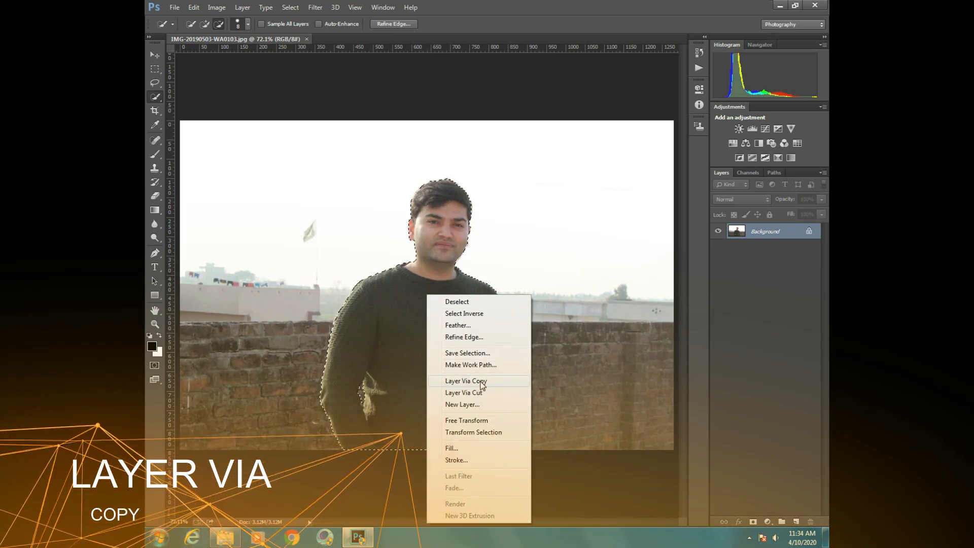
{"action": "left_click", "coordinate": [460, 382]}
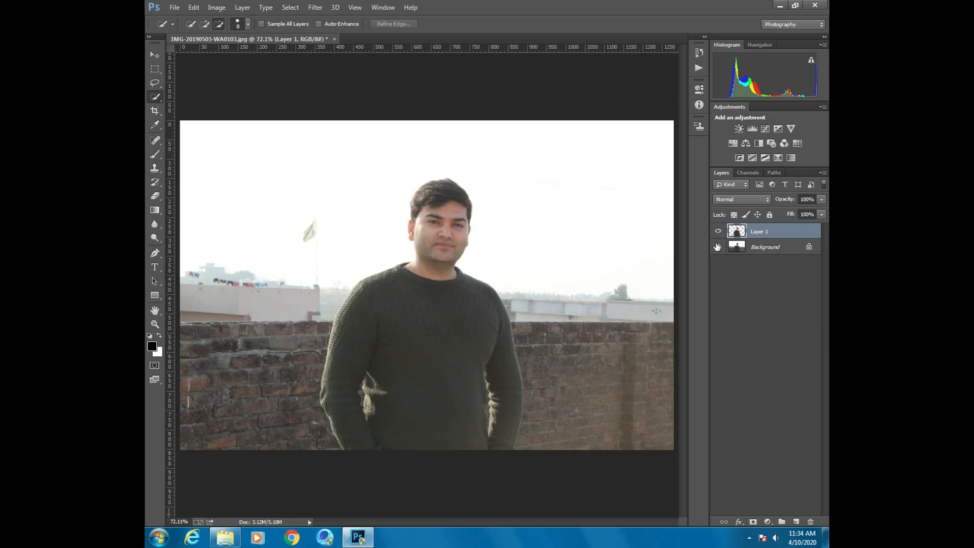
{"action": "left_click", "coordinate": [717, 247]}
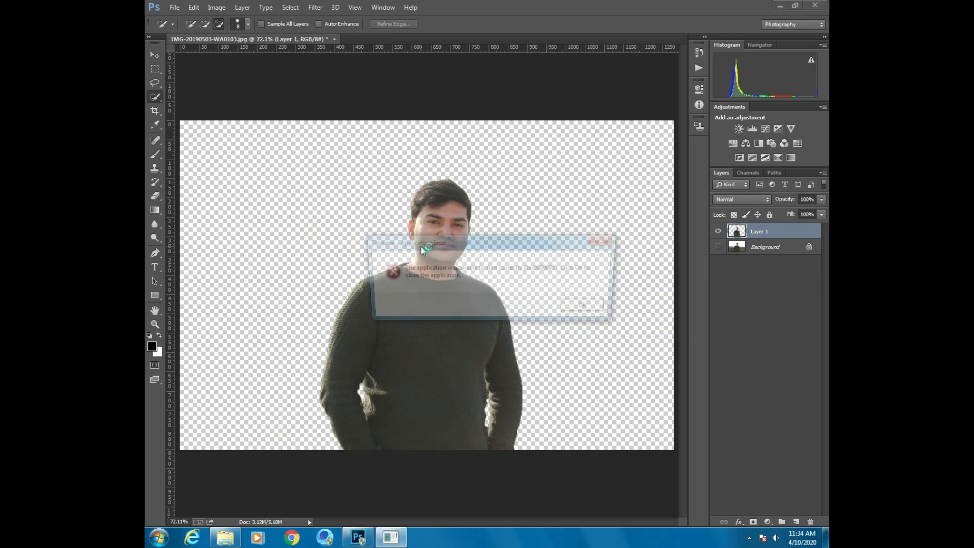
{"action": "left_click", "coordinate": [607, 241]}
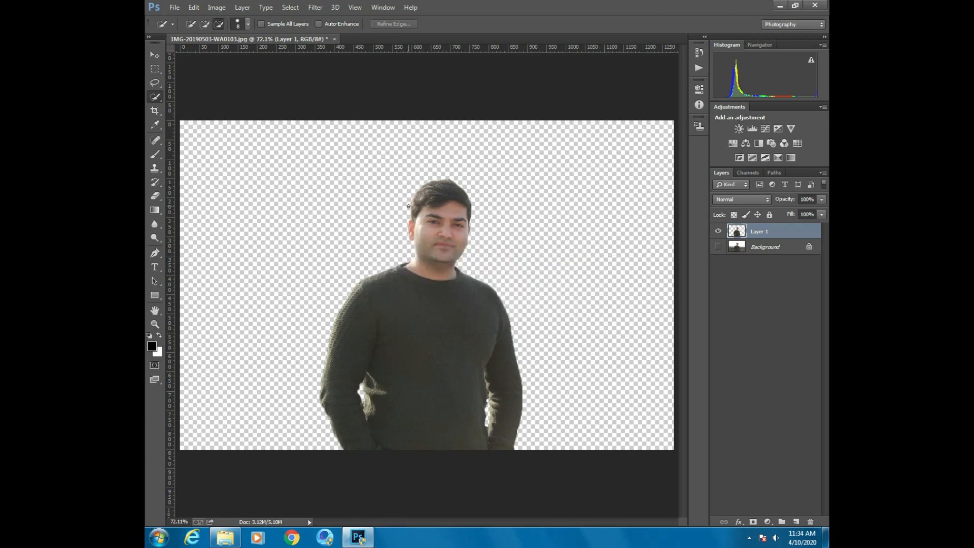
Save the cutout to the D: drive as a PNG named png, with Smallest / Slow compression and no interlacing
{"action": "left_click", "coordinate": [175, 10]}
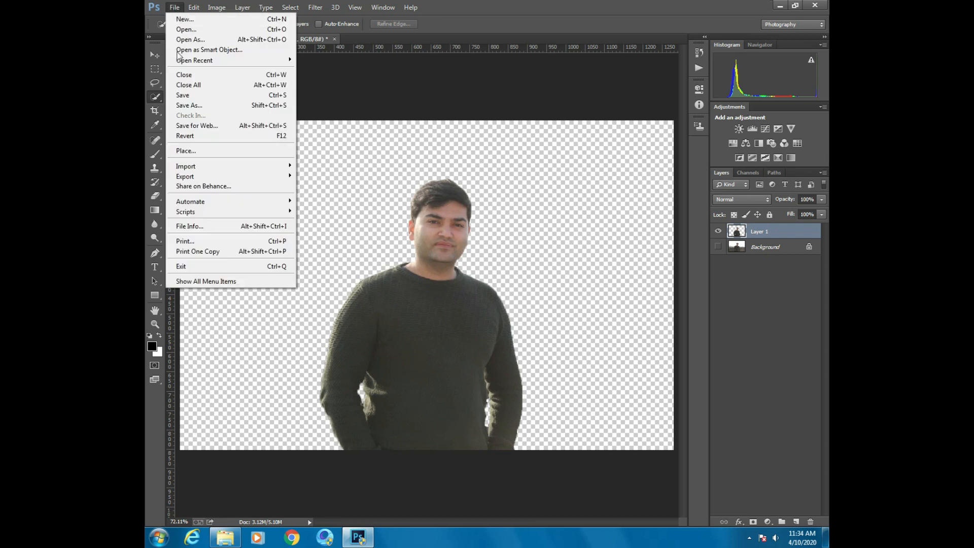
{"action": "left_click", "coordinate": [189, 105]}
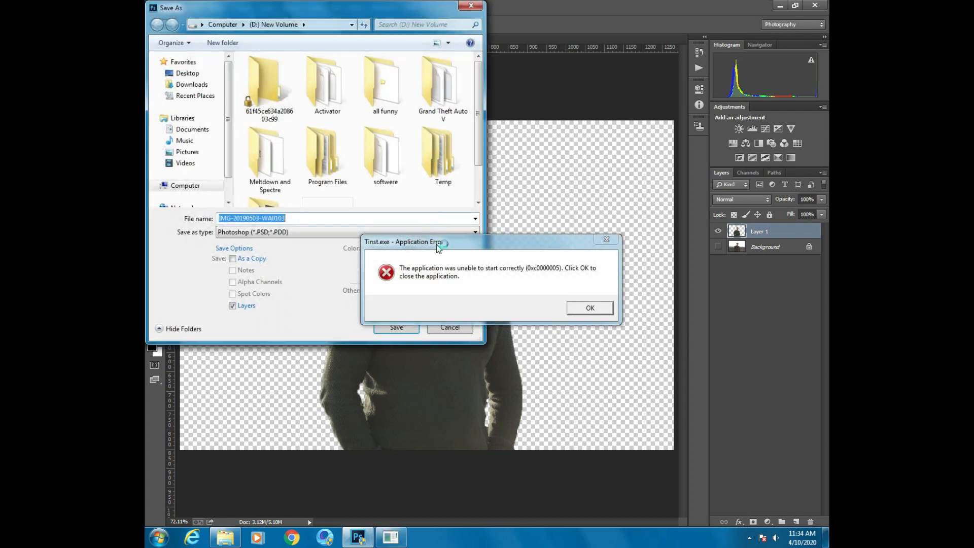
{"action": "left_click", "coordinate": [285, 219]}
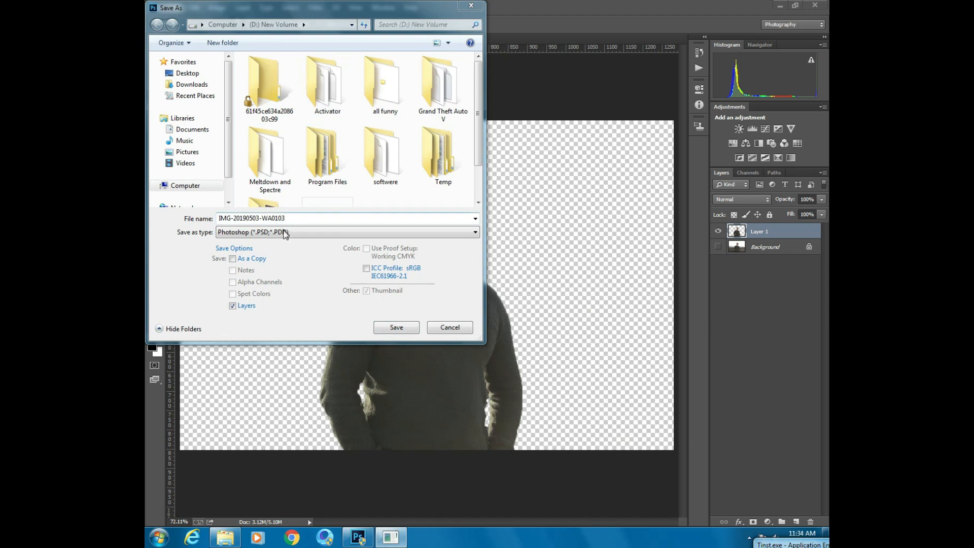
{"action": "left_click", "coordinate": [284, 233]}
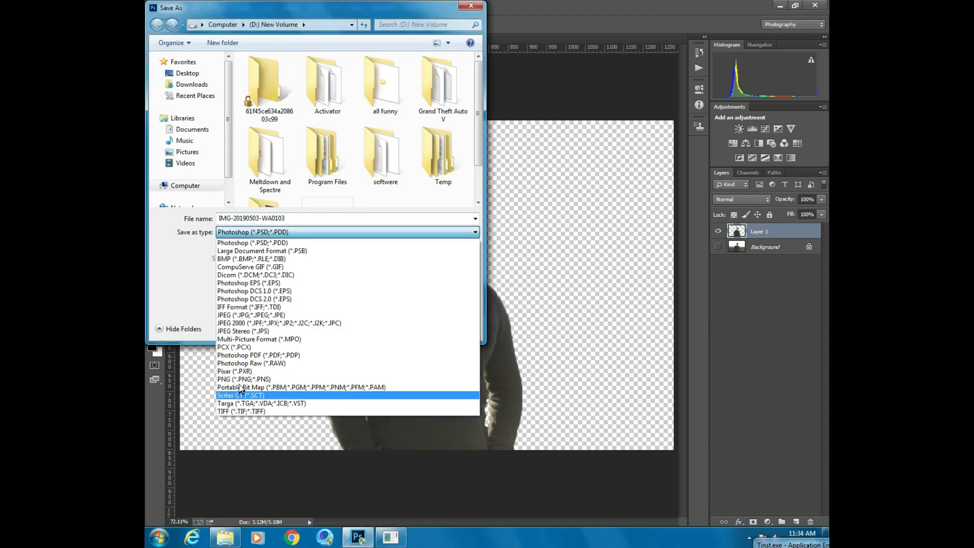
{"action": "left_click", "coordinate": [270, 380]}
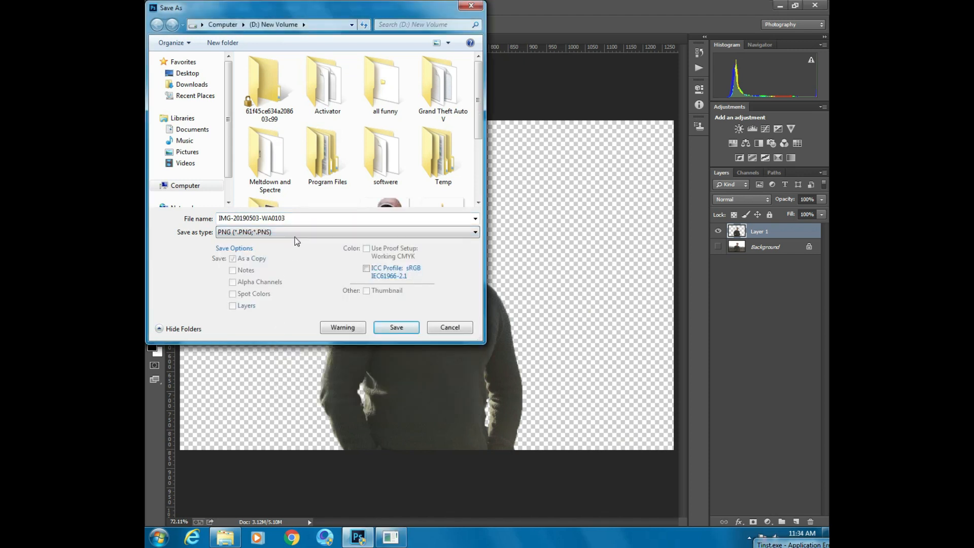
{"action": "double_click", "coordinate": [300, 219]}
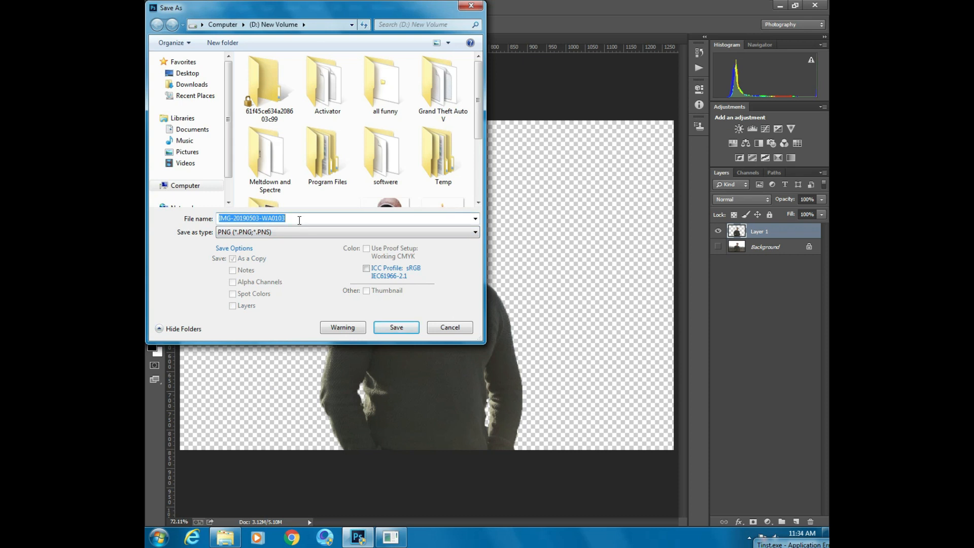
{"action": "type", "text": "png"}
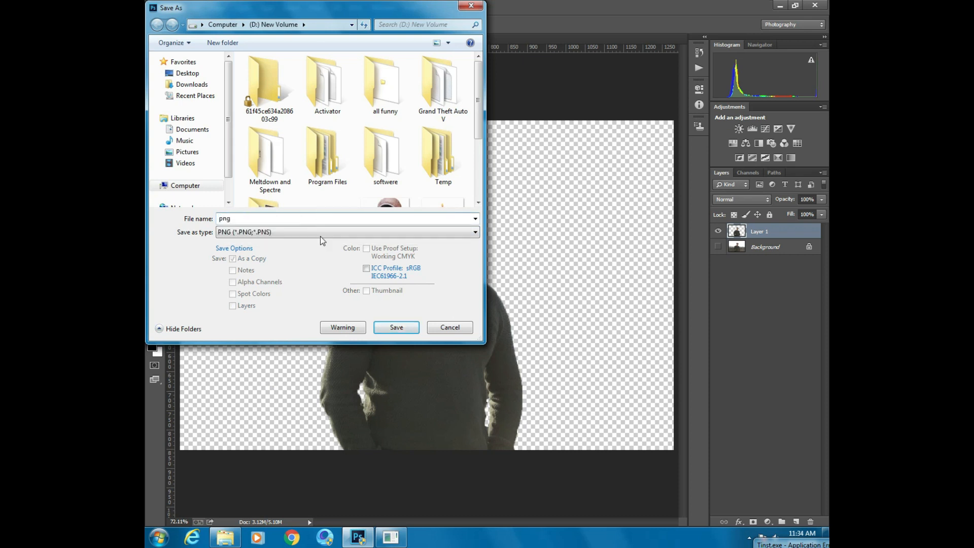
{"action": "left_click", "coordinate": [391, 327]}
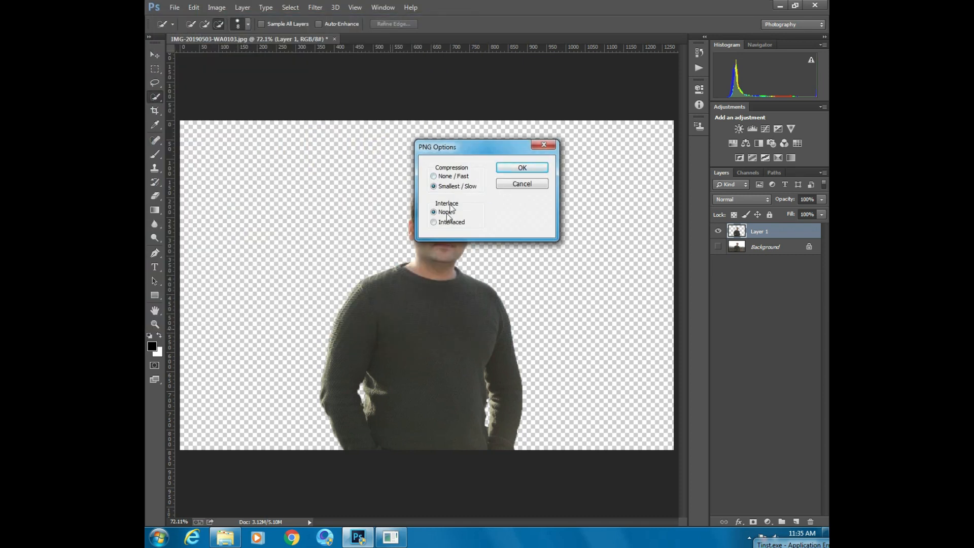
{"action": "left_click", "coordinate": [513, 169]}
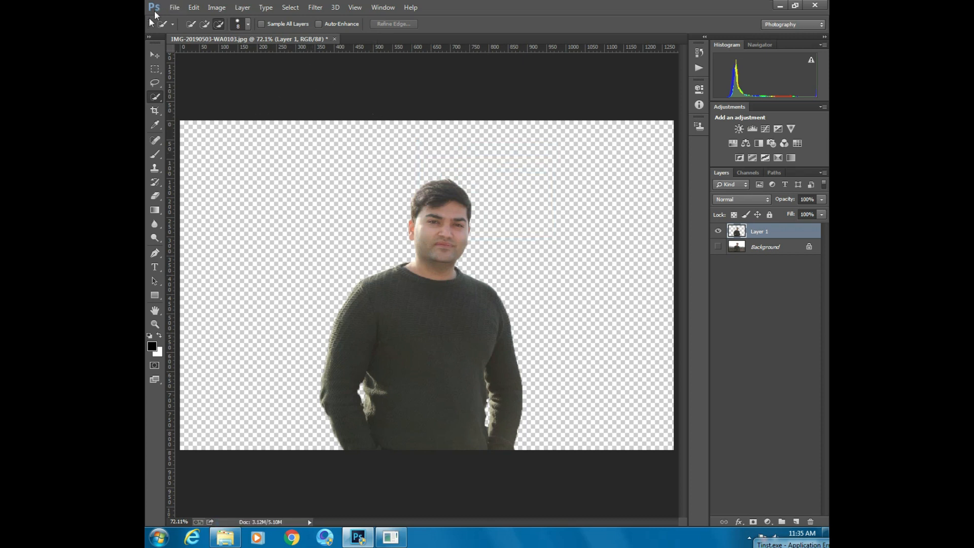
Switch to Windows Explorer and open the saved png image from the D: drive
{"action": "left_click", "coordinate": [827, 542]}
{"action": "double_click", "coordinate": [161, 82]}
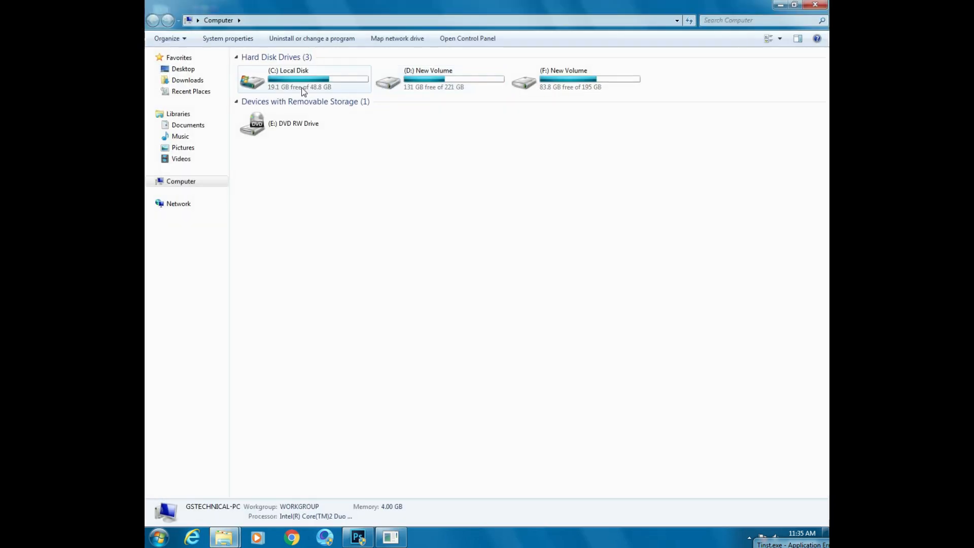
{"action": "left_click", "coordinate": [293, 67]}
{"action": "left_click", "coordinate": [364, 71]}
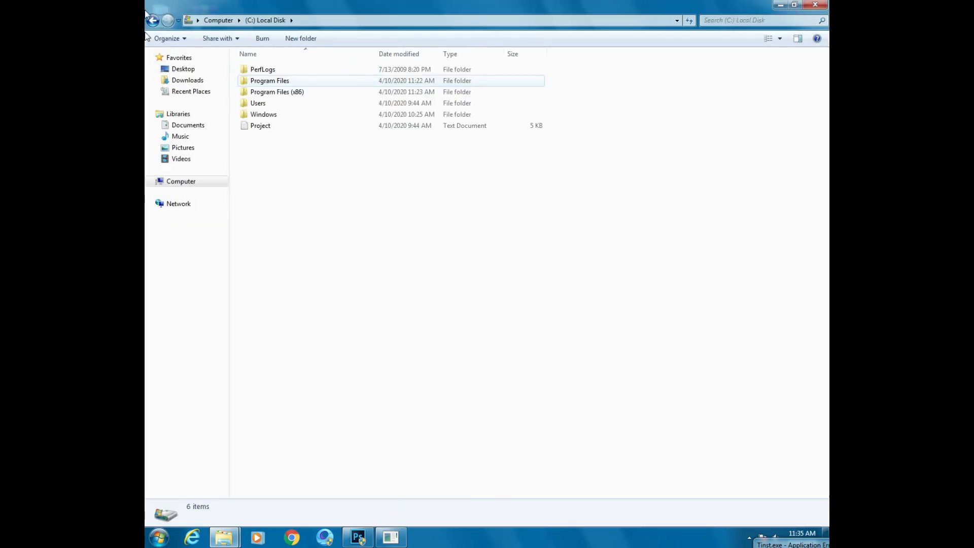
{"action": "key", "text": "BackSpace"}
{"action": "double_click", "coordinate": [407, 87]}
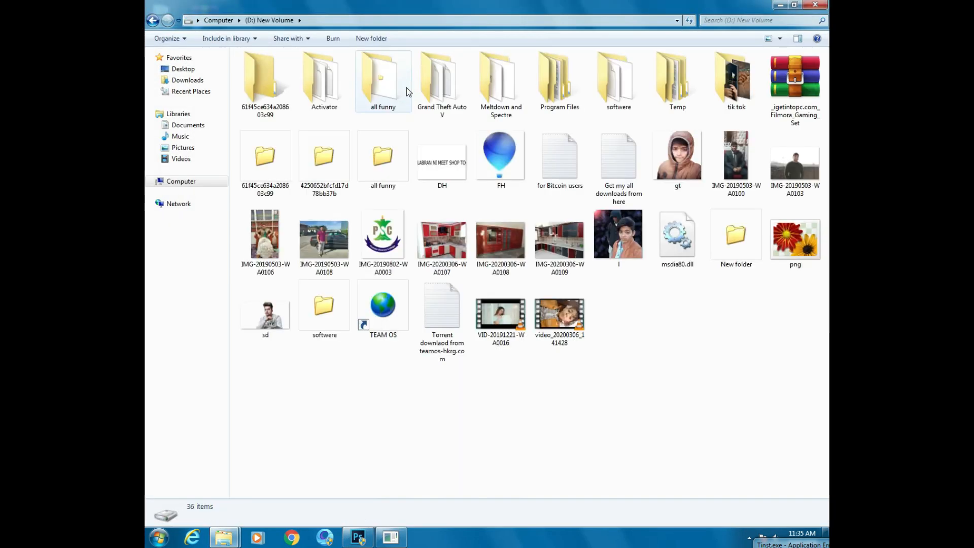
{"action": "left_click", "coordinate": [782, 235]}
{"action": "double_click", "coordinate": [779, 234]}
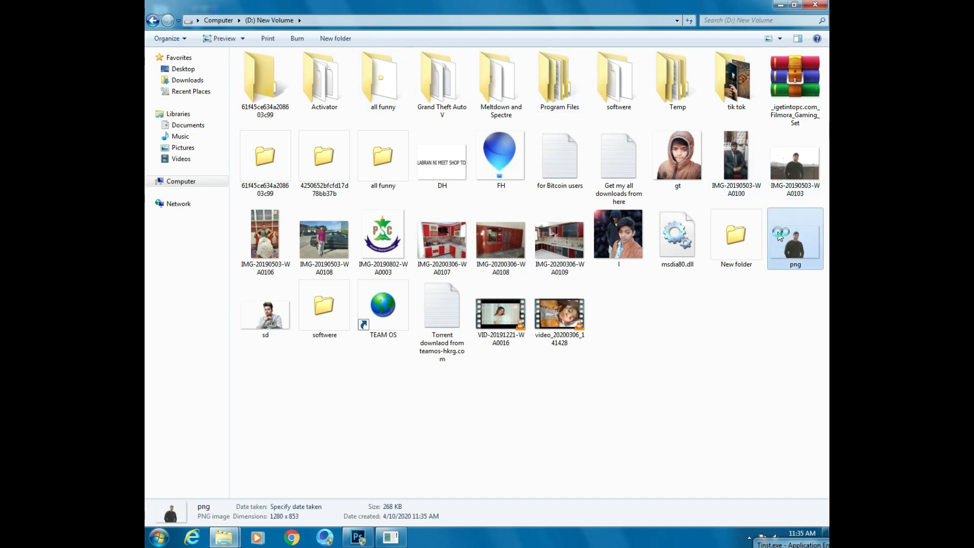
Examine the saved cutout's outline and arm gaps up close in Windows Photo Viewer
{"action": "scroll", "coordinate": [390, 263], "scroll_direction": "up", "scroll_amount": 5}
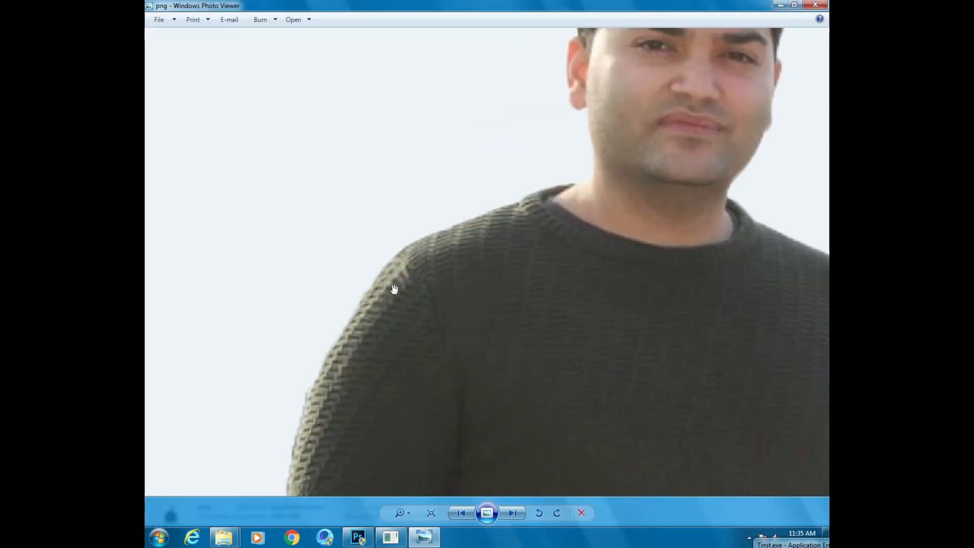
{"action": "left_click_drag", "start_coordinate": [394, 287], "coordinate": [448, 237]}
{"action": "left_click_drag", "start_coordinate": [648, 308], "coordinate": [481, 206]}
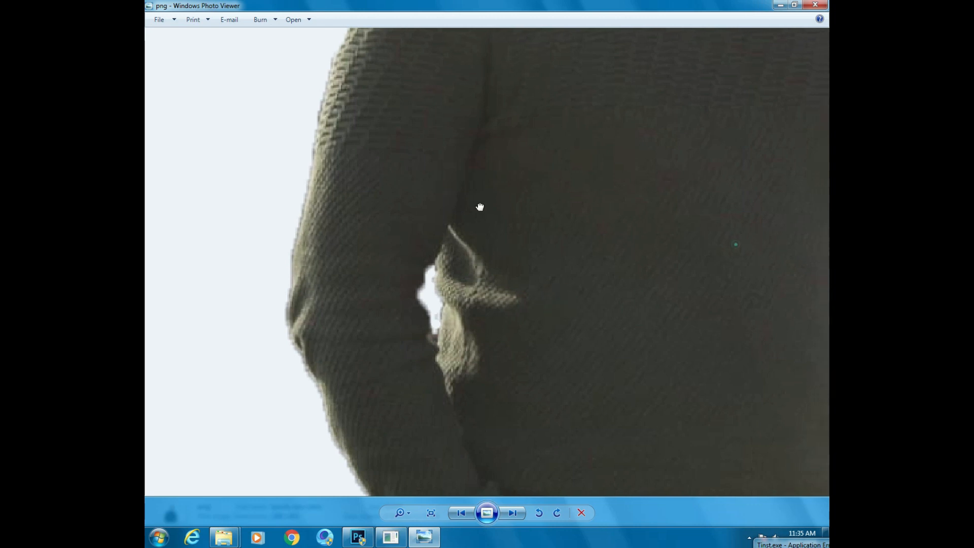
{"action": "left_click_drag", "start_coordinate": [735, 244], "coordinate": [363, 165]}
{"action": "left_click_drag", "start_coordinate": [644, 208], "coordinate": [336, 187]}
{"action": "scroll", "coordinate": [337, 191], "scroll_direction": "down", "scroll_amount": 5}
{"action": "scroll", "coordinate": [336, 190], "scroll_direction": "down", "scroll_amount": 2}
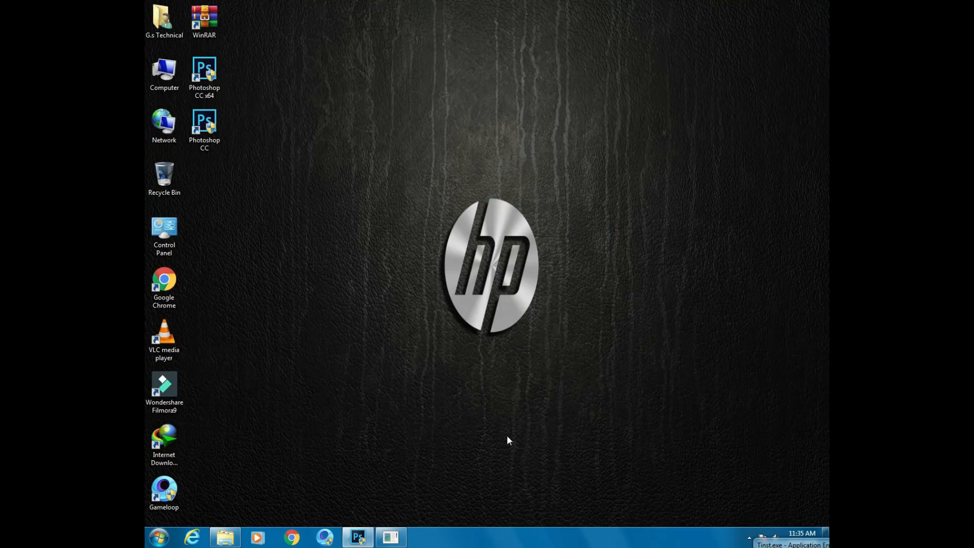
Switch to Photoshop and start placing an image, browsing to youtube > Walpaper > New folder on the F: drive
{"action": "left_click", "coordinate": [358, 537]}
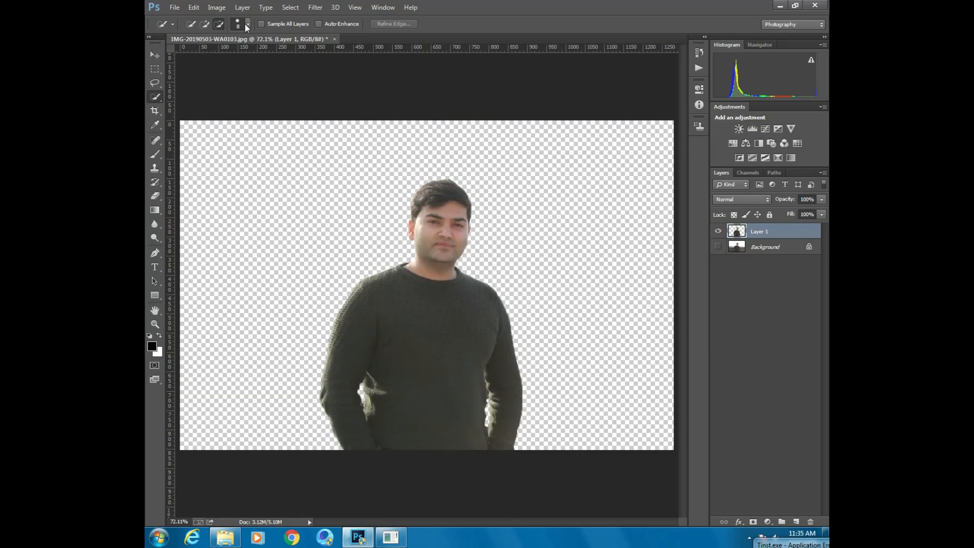
{"action": "left_click", "coordinate": [175, 7]}
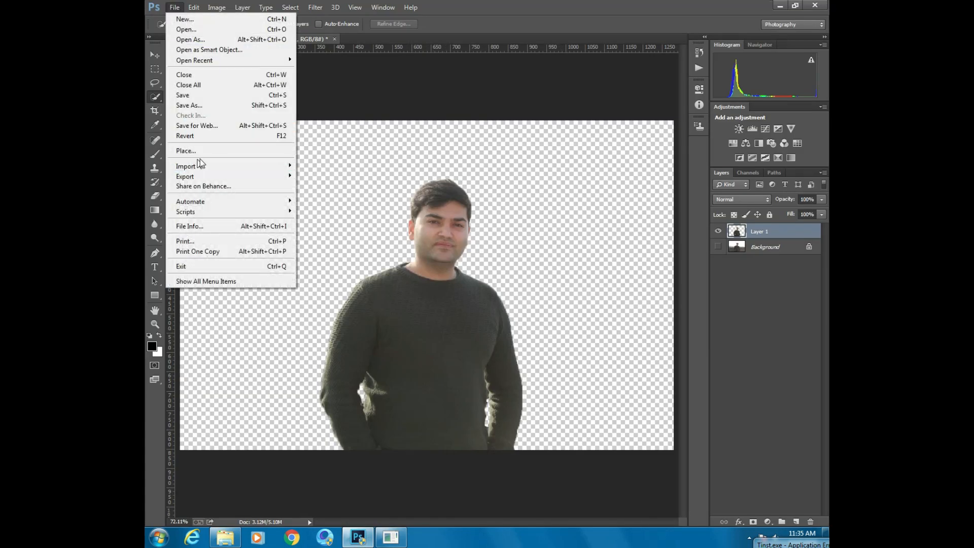
{"action": "left_click", "coordinate": [191, 149]}
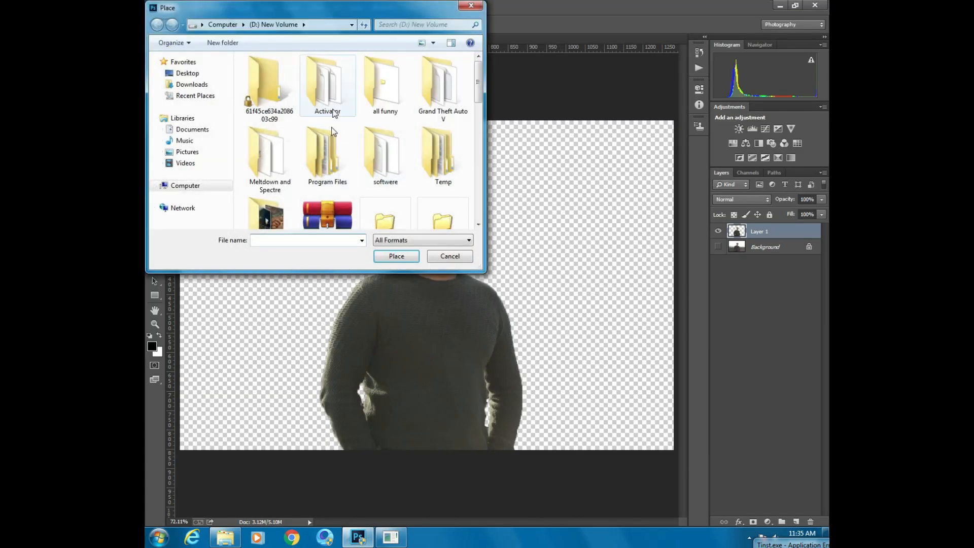
{"action": "scroll", "coordinate": [329, 152], "scroll_direction": "down", "scroll_amount": 6}
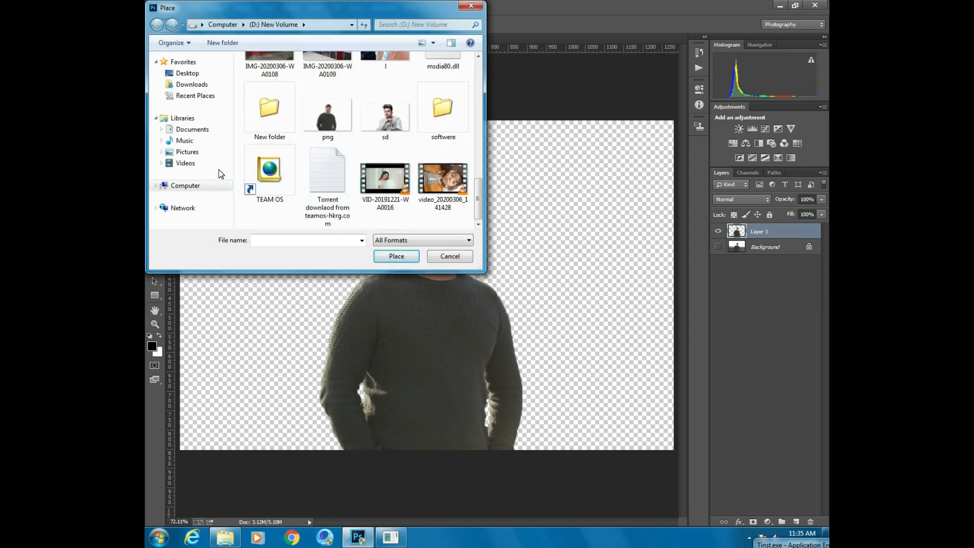
{"action": "left_click", "coordinate": [196, 186]}
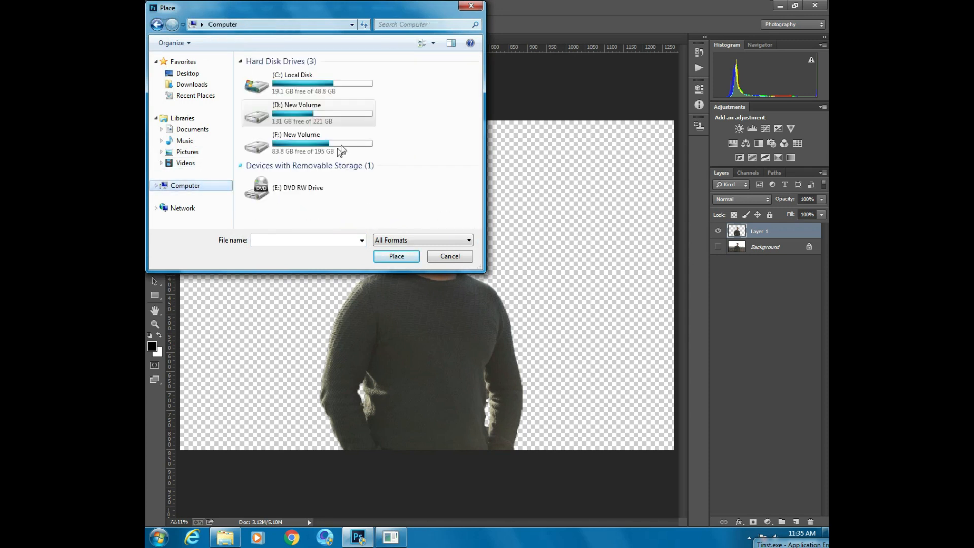
{"action": "double_click", "coordinate": [304, 152]}
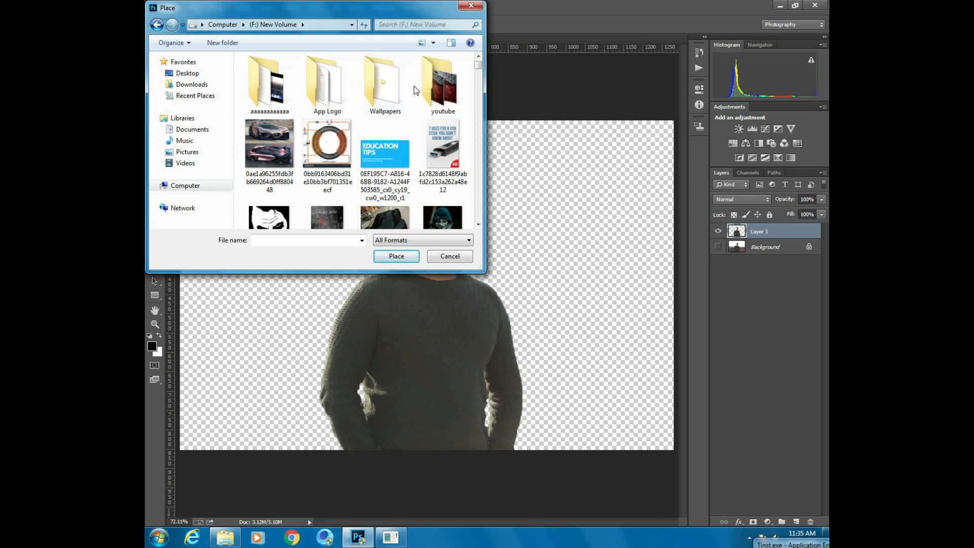
{"action": "double_click", "coordinate": [431, 84]}
{"action": "scroll", "coordinate": [356, 147], "scroll_direction": "down", "scroll_amount": 3}
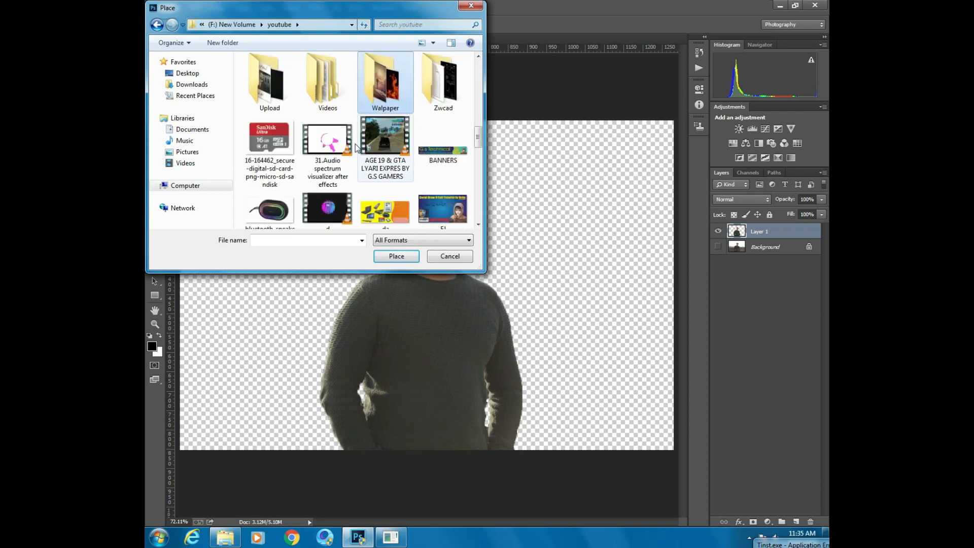
{"action": "double_click", "coordinate": [385, 81]}
{"action": "double_click", "coordinate": [269, 81]}
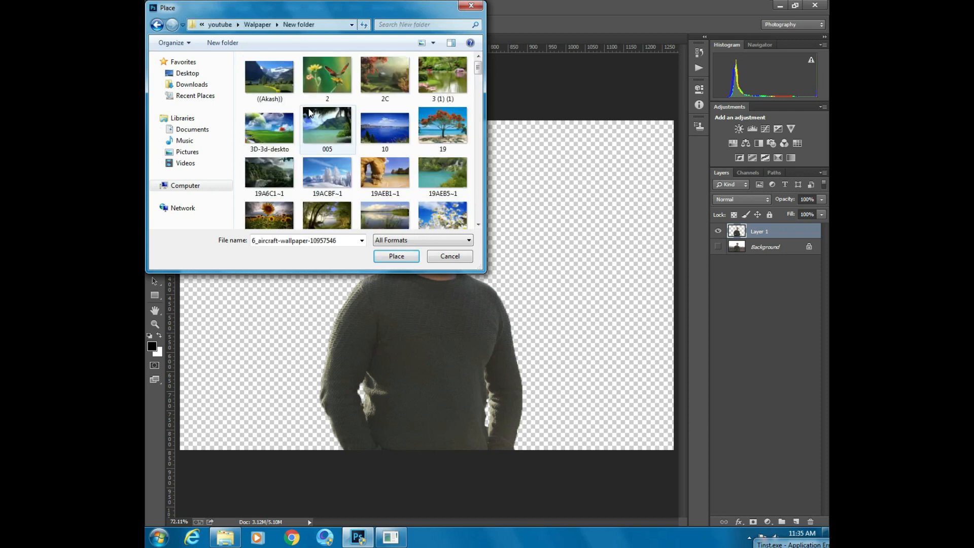
Place the 800px-Telenor_Fornebu image into the document
{"action": "left_click", "coordinate": [310, 113]}
{"action": "scroll", "coordinate": [346, 154], "scroll_direction": "down", "scroll_amount": 6}
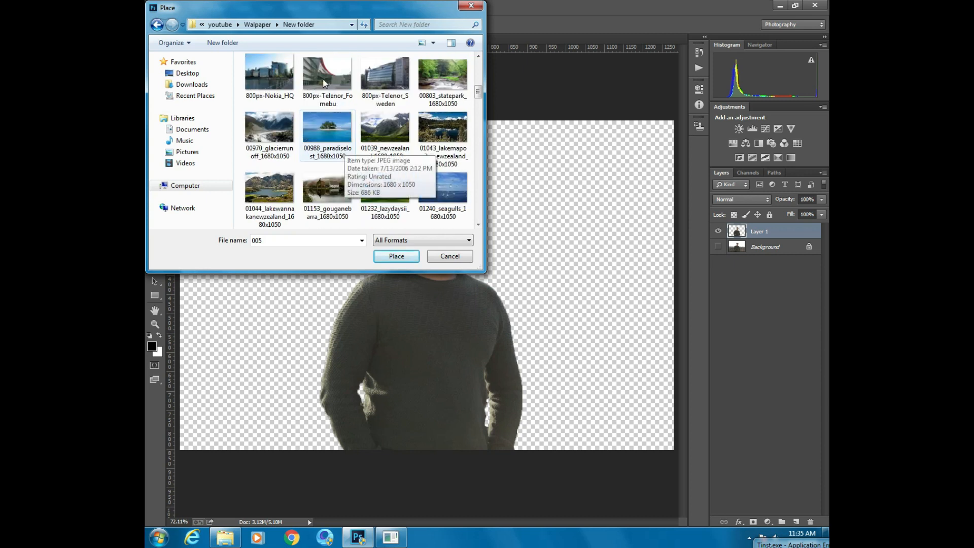
{"action": "double_click", "coordinate": [324, 83]}
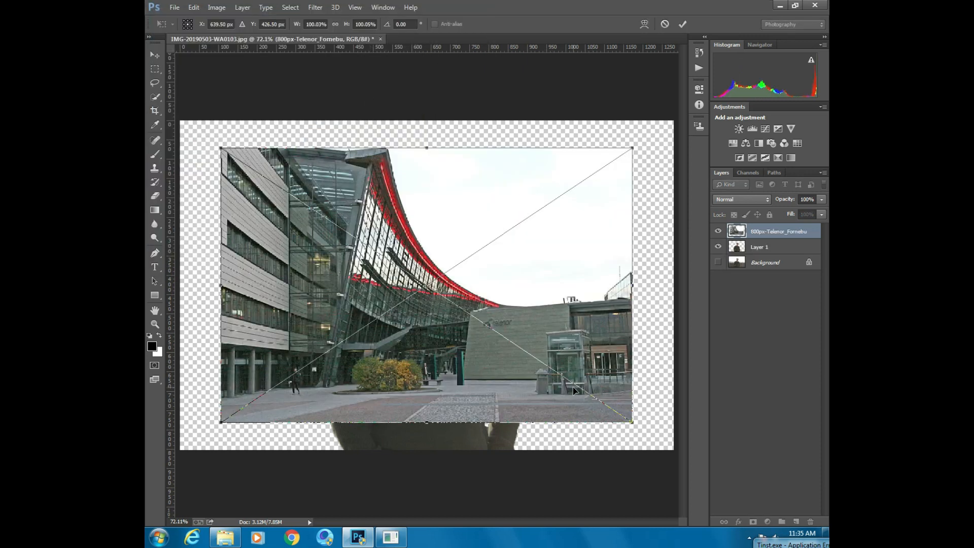
Stretch the placed building image to 120.00% width and 120.03% height so it covers the whole canvas, and commit the placement
{"action": "key", "text": "ctrl+minus"}
{"action": "key", "text": "ctrl+minus"}
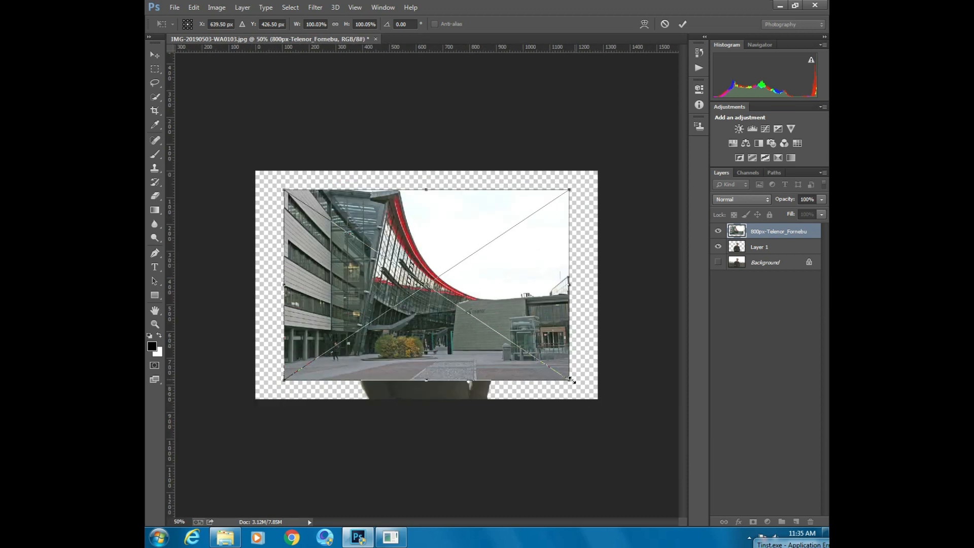
{"action": "left_click_drag", "start_coordinate": [569, 381], "coordinate": [599, 399]}
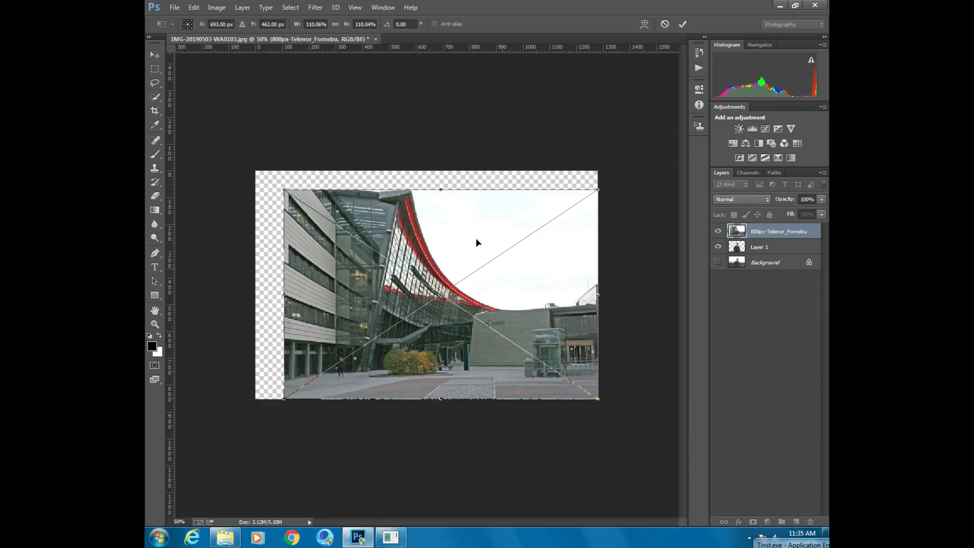
{"action": "left_click_drag", "start_coordinate": [443, 192], "coordinate": [439, 171]}
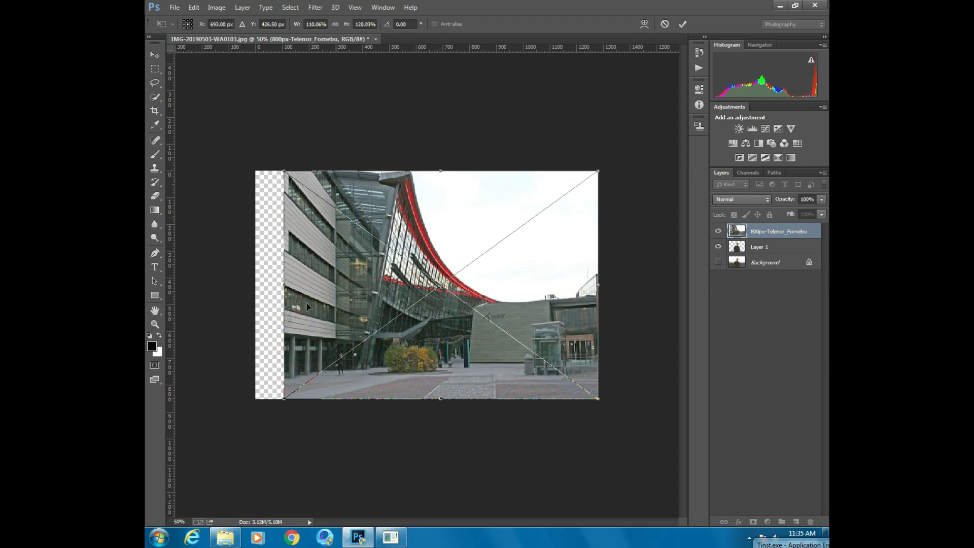
{"action": "left_click_drag", "start_coordinate": [273, 287], "coordinate": [248, 289]}
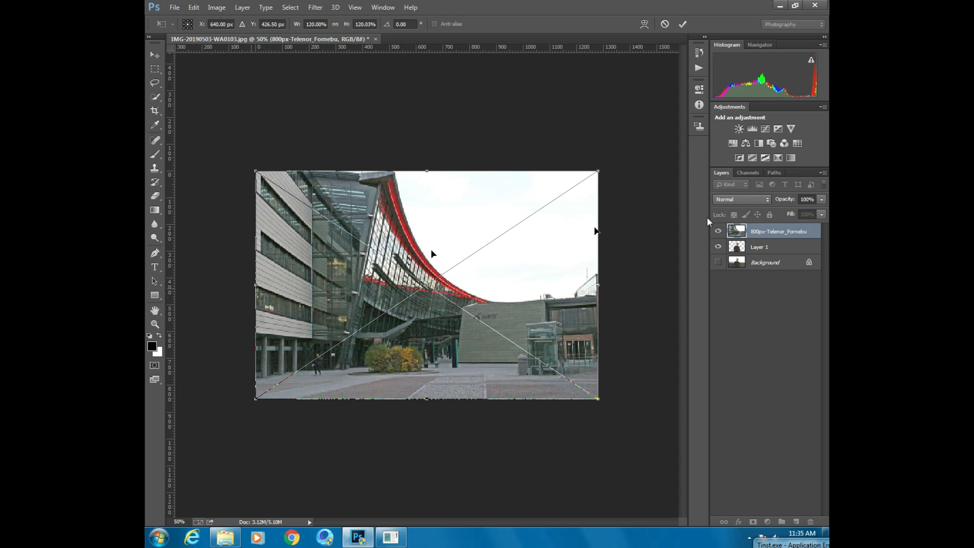
{"action": "left_click", "coordinate": [681, 27]}
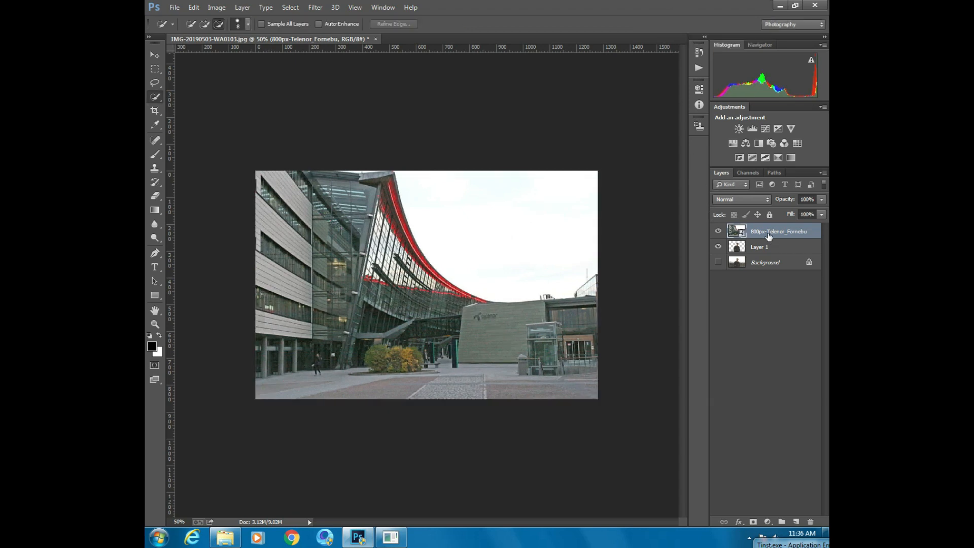
Move the 800px-Telenor_Fornebu layer below Layer 1 so the man stands in front of the building
{"action": "left_click_drag", "start_coordinate": [769, 236], "coordinate": [762, 260]}
{"action": "double_click", "coordinate": [766, 232]}
{"action": "left_click", "coordinate": [731, 237]}
{"action": "left_click_drag", "start_coordinate": [744, 231], "coordinate": [758, 252]}
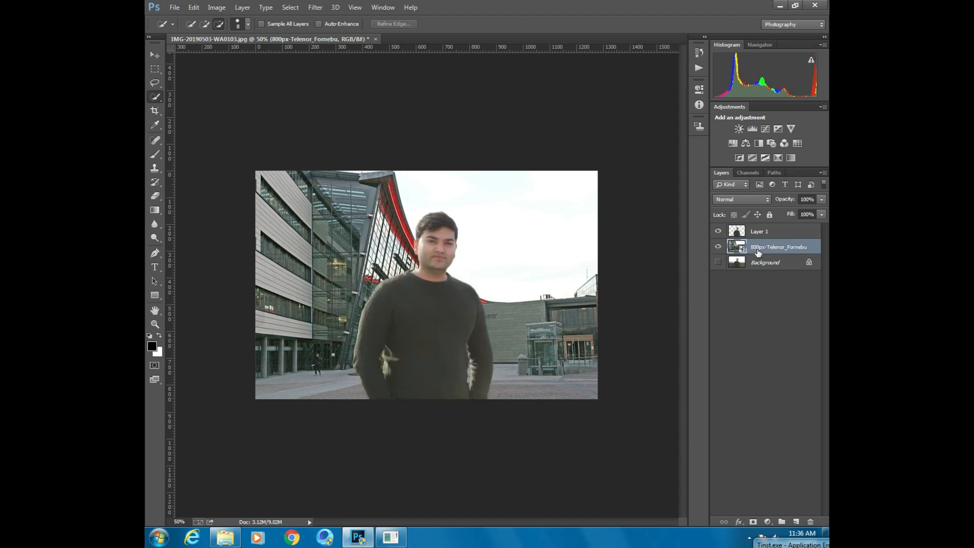
Apply the Camera Raw filter to Layer 1 with Exposure -0.30, Contrast +23, Highlights +20, Whites +44 and Clarity +8
{"action": "key", "text": "ctrl+0"}
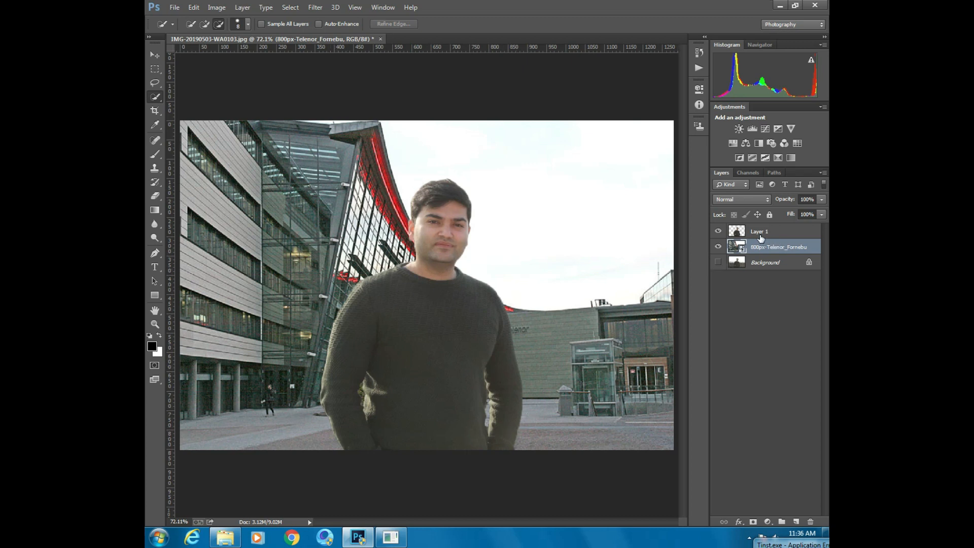
{"action": "left_click", "coordinate": [760, 233]}
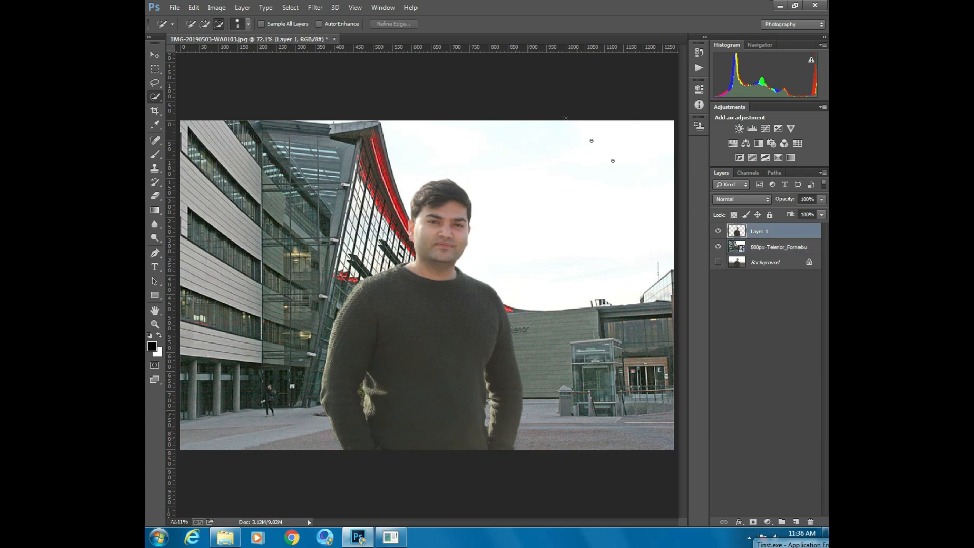
{"action": "left_click", "coordinate": [310, 8]}
{"action": "left_click", "coordinate": [345, 69]}
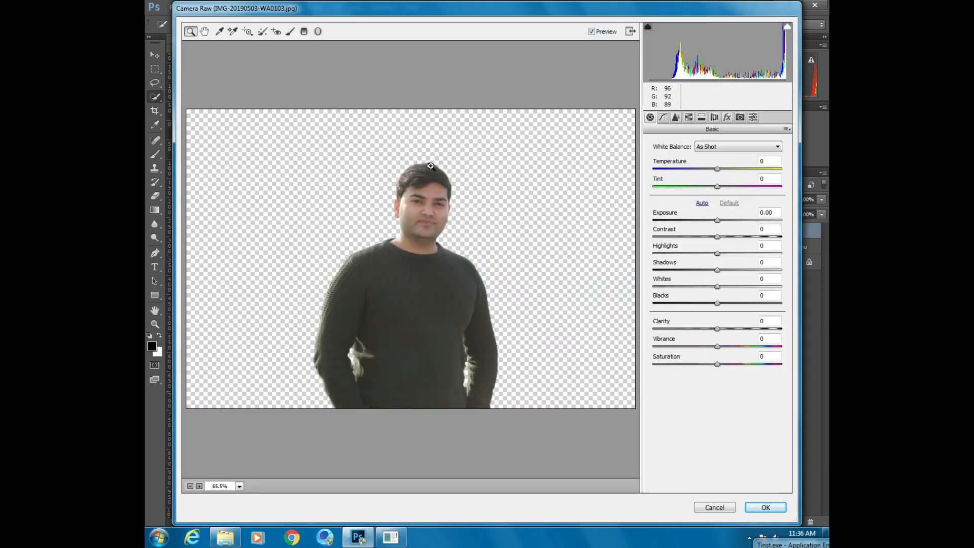
{"action": "left_click_drag", "start_coordinate": [714, 221], "coordinate": [731, 254]}
{"action": "left_click_drag", "start_coordinate": [717, 287], "coordinate": [745, 288]}
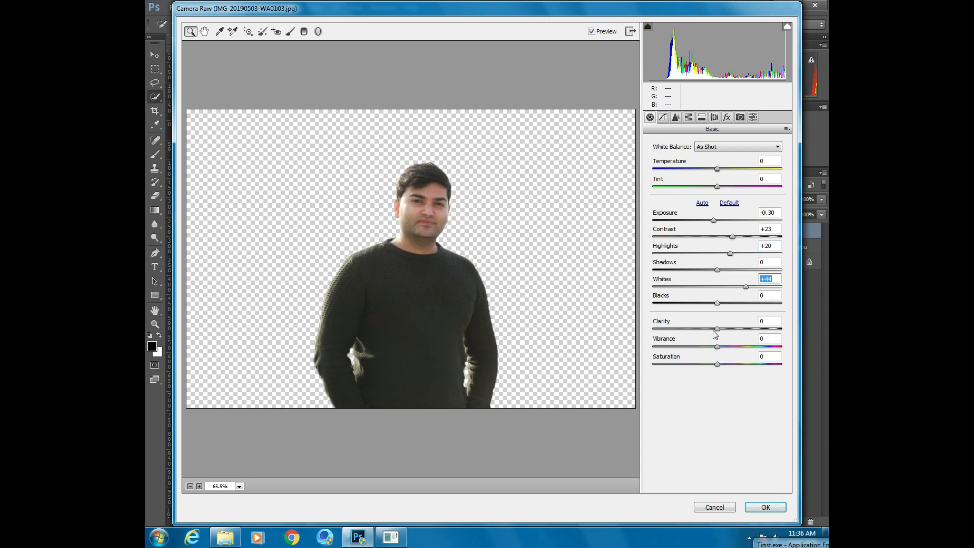
{"action": "left_click", "coordinate": [720, 329]}
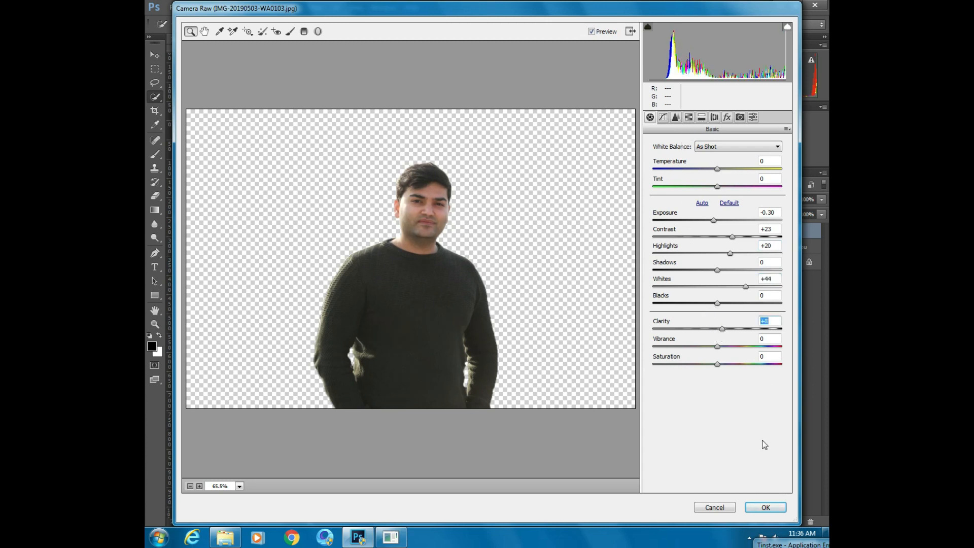
{"action": "left_click", "coordinate": [765, 506]}
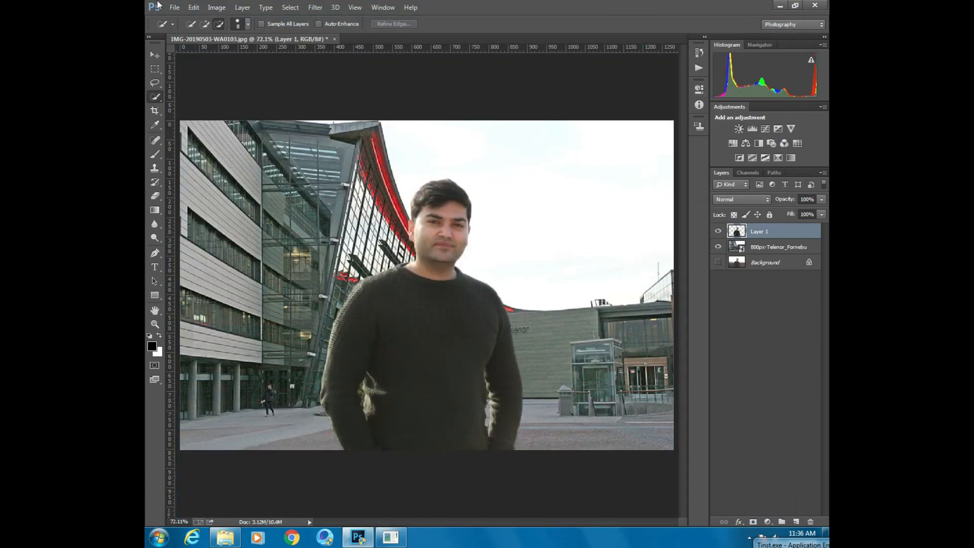
Save the composite to the D: drive as a JPEG named background, with the quality raised to the large-file end
{"action": "left_click", "coordinate": [175, 7]}
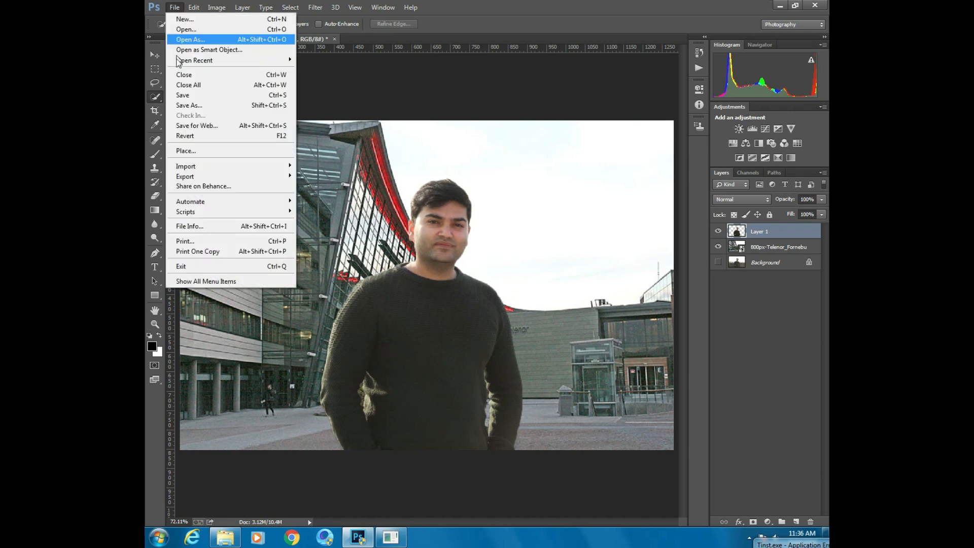
{"action": "left_click", "coordinate": [187, 105]}
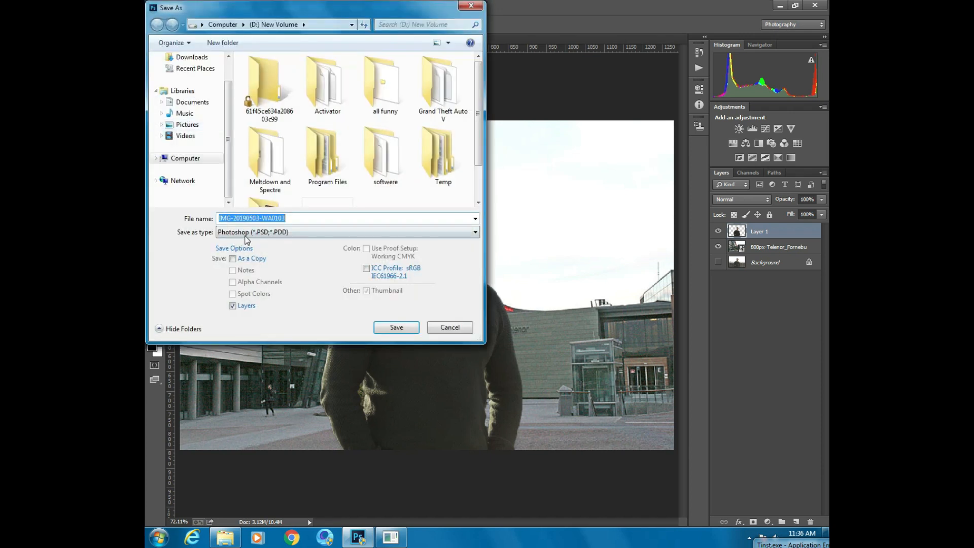
{"action": "left_click", "coordinate": [245, 238]}
{"action": "left_click", "coordinate": [274, 309]}
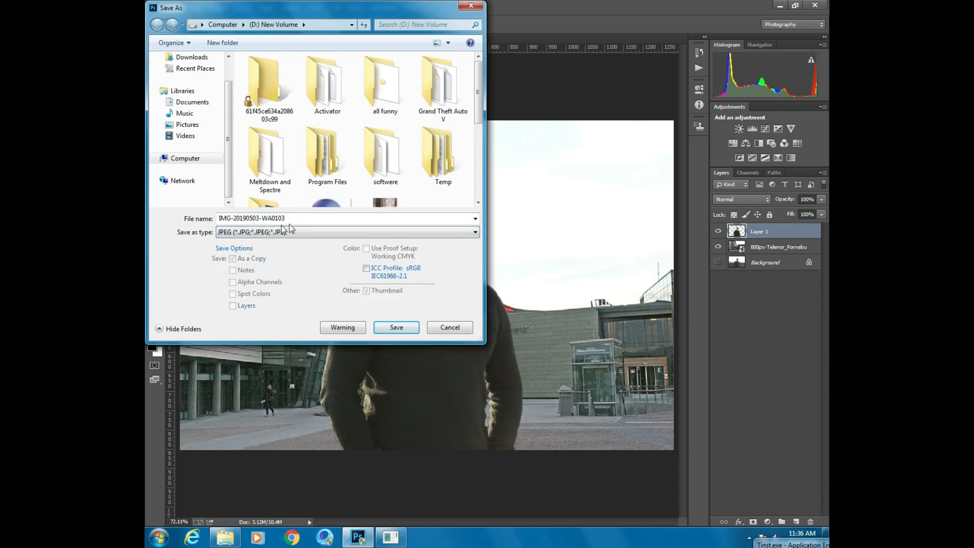
{"action": "double_click", "coordinate": [302, 218]}
{"action": "left_click_drag", "start_coordinate": [279, 219], "coordinate": [211, 223]}
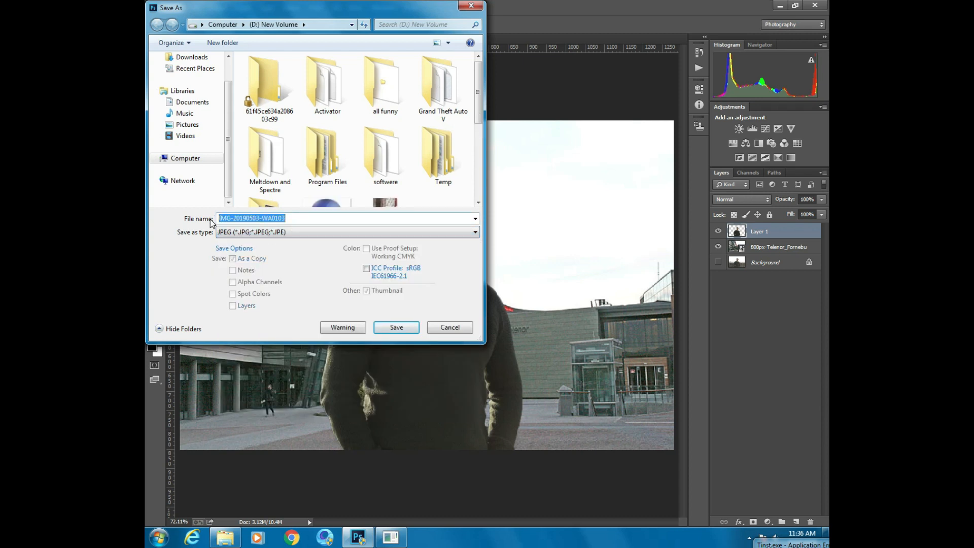
{"action": "type", "text": "background"}
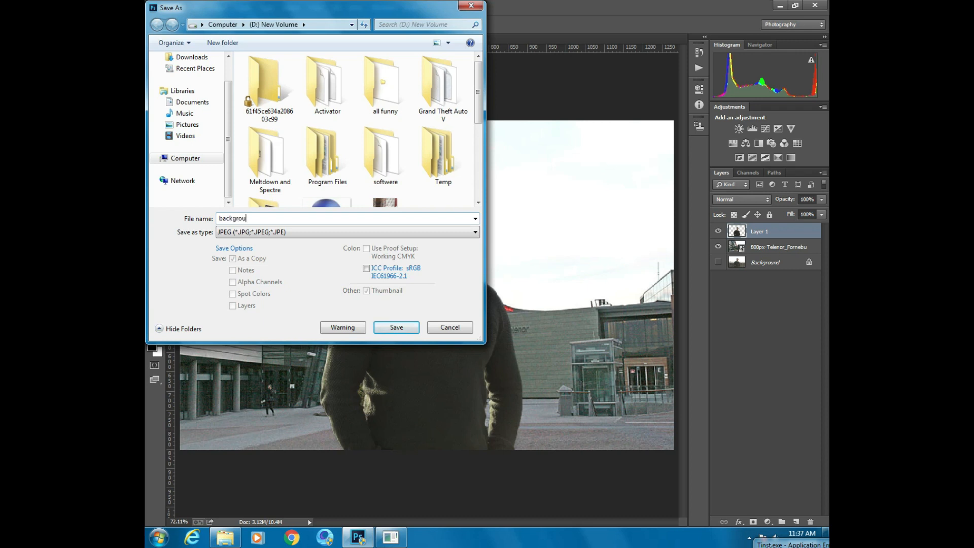
{"action": "left_click", "coordinate": [396, 327]}
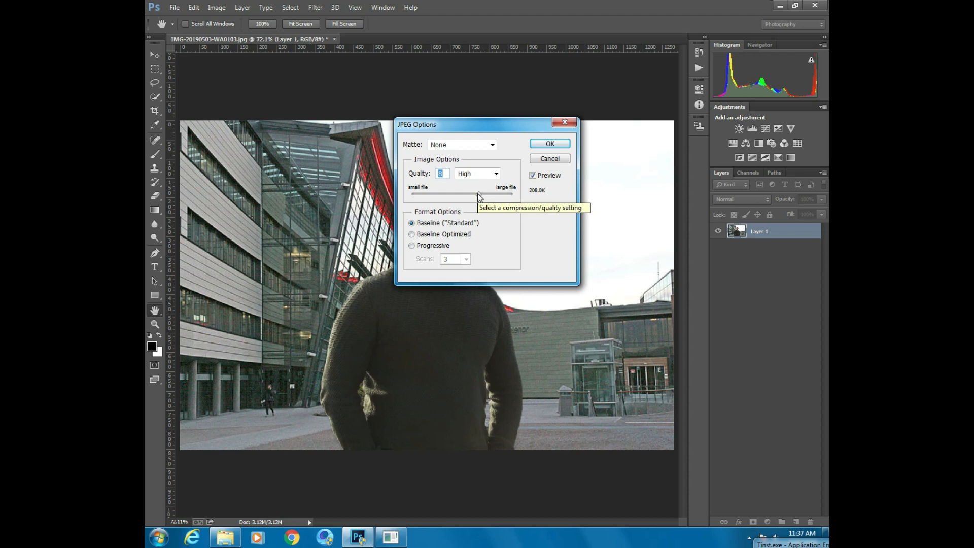
{"action": "left_click_drag", "start_coordinate": [478, 193], "coordinate": [544, 203]}
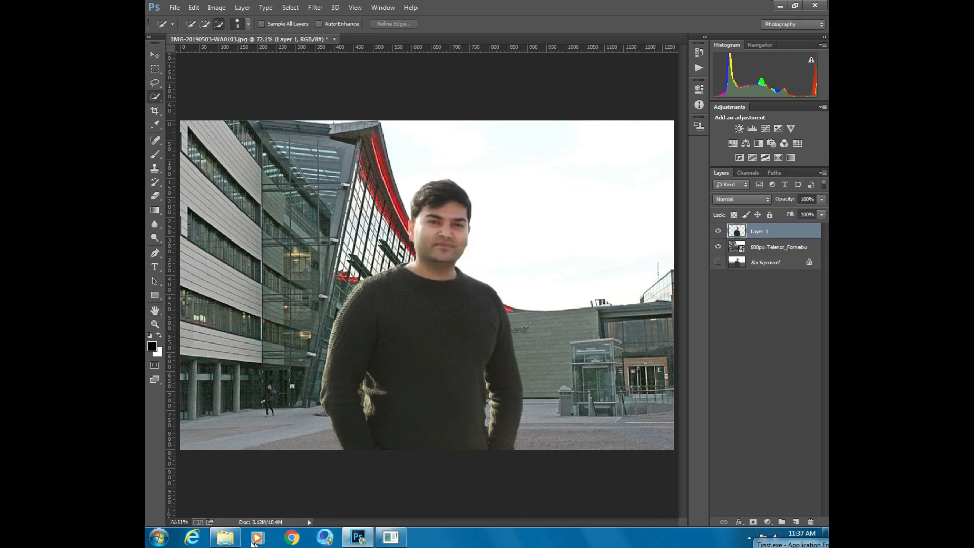
Switch to Windows Explorer and open the saved background image from the D: drive
{"action": "left_click", "coordinate": [225, 537]}
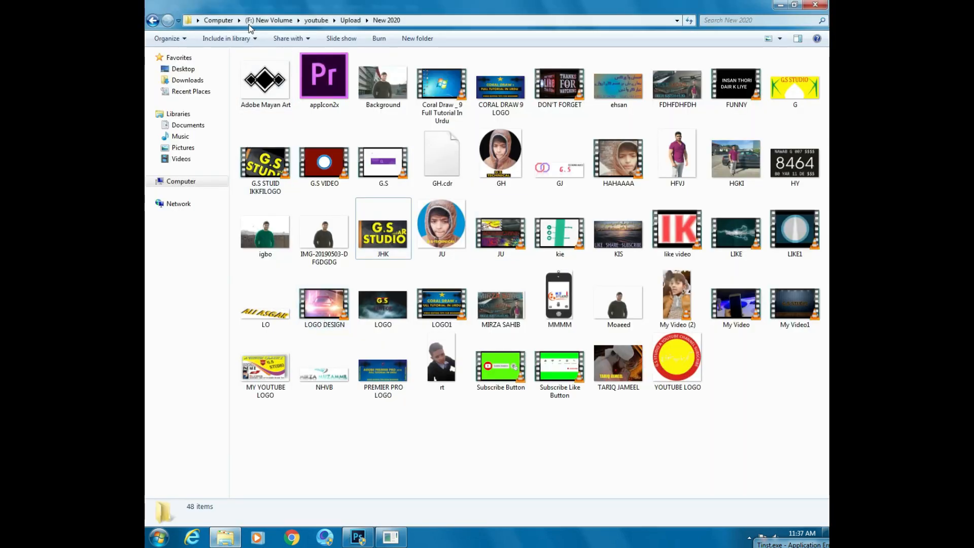
{"action": "left_click", "coordinate": [269, 20]}
{"action": "left_click", "coordinate": [228, 23]}
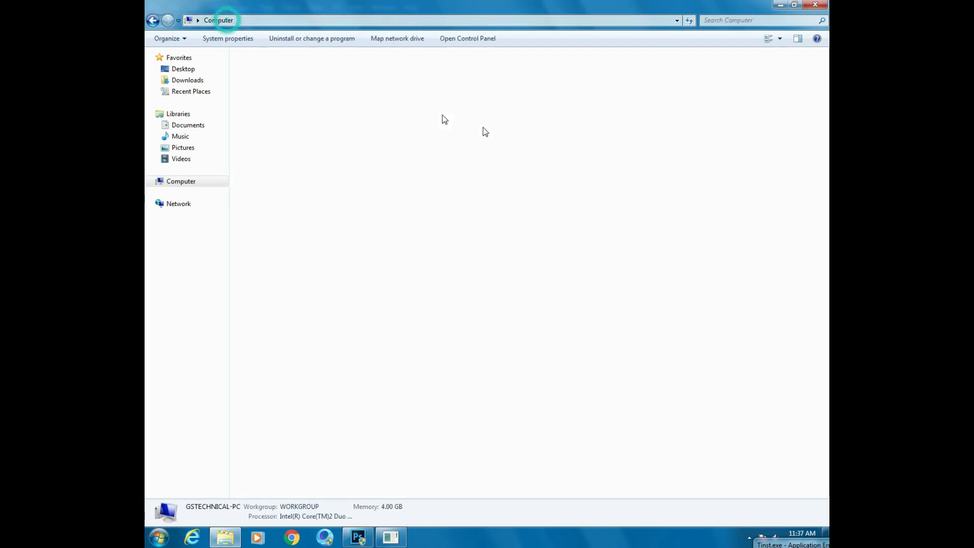
{"action": "double_click", "coordinate": [461, 71]}
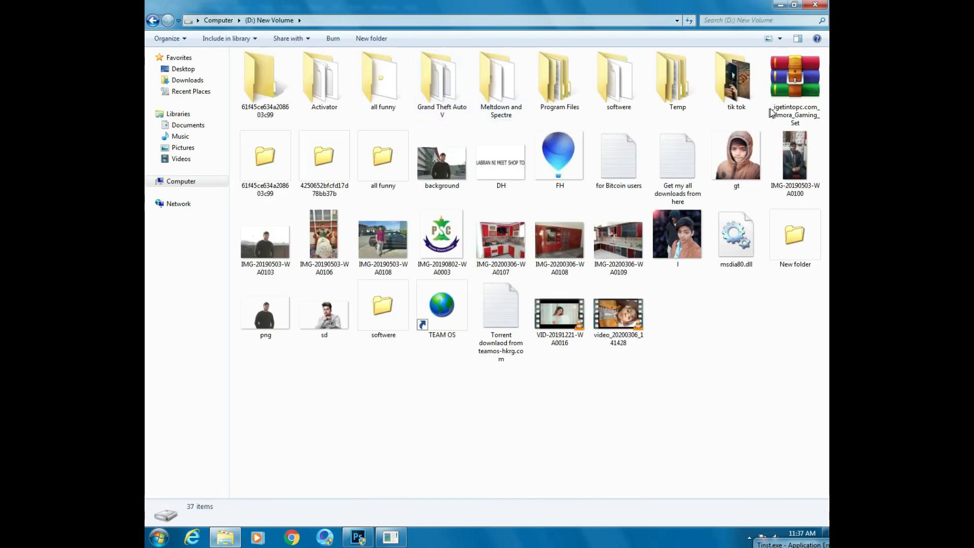
{"action": "left_click", "coordinate": [445, 171]}
{"action": "double_click", "coordinate": [445, 171]}
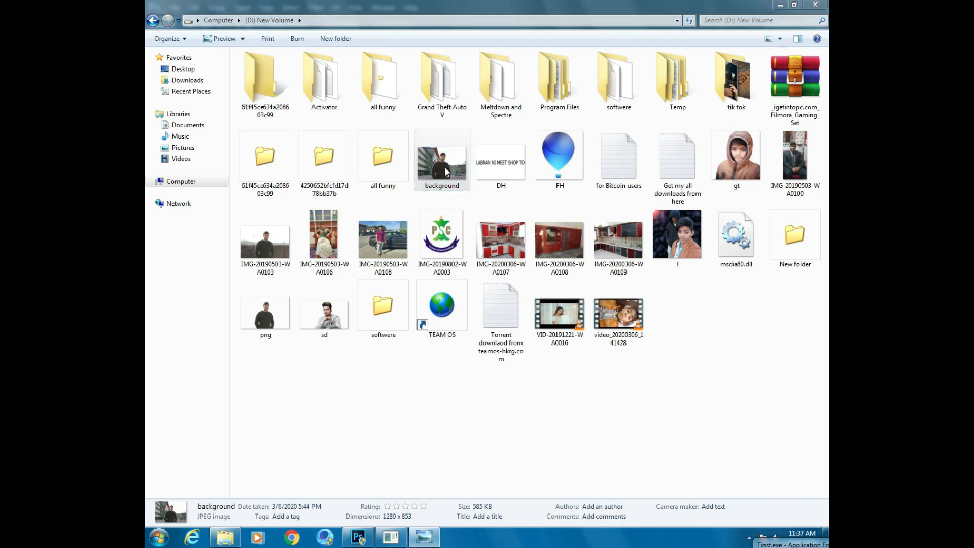
Examine the man's edges and arm gaps up close in Windows Photo Viewer, then close the viewer and minimize Photoshop
{"action": "scroll", "coordinate": [389, 289], "scroll_direction": "up", "scroll_amount": 4}
{"action": "left_click_drag", "start_coordinate": [413, 281], "coordinate": [457, 132]}
{"action": "left_click_drag", "start_coordinate": [433, 310], "coordinate": [509, 73]}
{"action": "left_click_drag", "start_coordinate": [482, 232], "coordinate": [459, 159]}
{"action": "left_click_drag", "start_coordinate": [572, 203], "coordinate": [440, 269]}
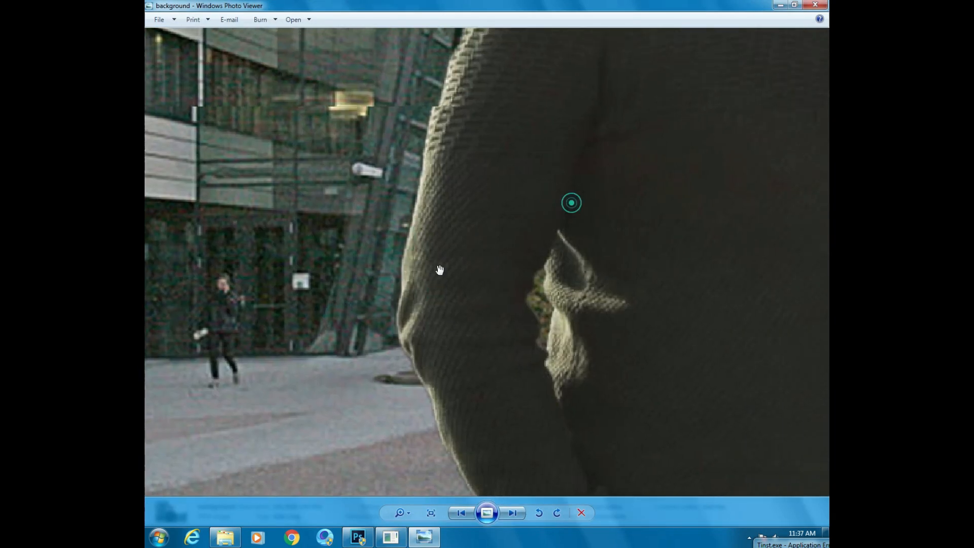
{"action": "left_click_drag", "start_coordinate": [526, 186], "coordinate": [513, 318]}
{"action": "left_click_drag", "start_coordinate": [539, 133], "coordinate": [307, 317]}
{"action": "left_click_drag", "start_coordinate": [441, 186], "coordinate": [487, 426]}
{"action": "left_click_drag", "start_coordinate": [482, 183], "coordinate": [224, 117]}
{"action": "left_click_drag", "start_coordinate": [487, 283], "coordinate": [451, 147]}
{"action": "left_click_drag", "start_coordinate": [507, 341], "coordinate": [507, 177]}
{"action": "left_click_drag", "start_coordinate": [508, 328], "coordinate": [499, 295]}
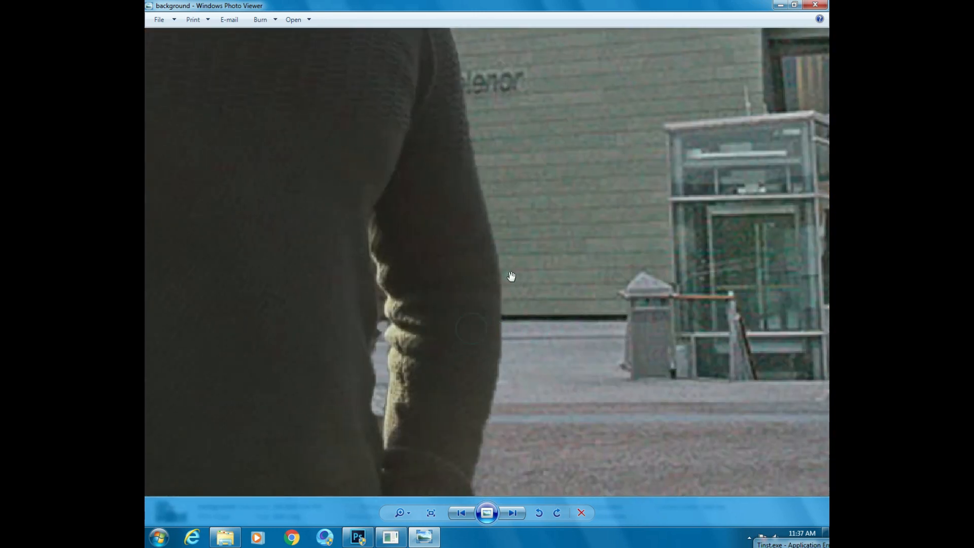
{"action": "scroll", "coordinate": [511, 276], "scroll_direction": "down", "scroll_amount": 6}
{"action": "left_click", "coordinate": [828, 1]}
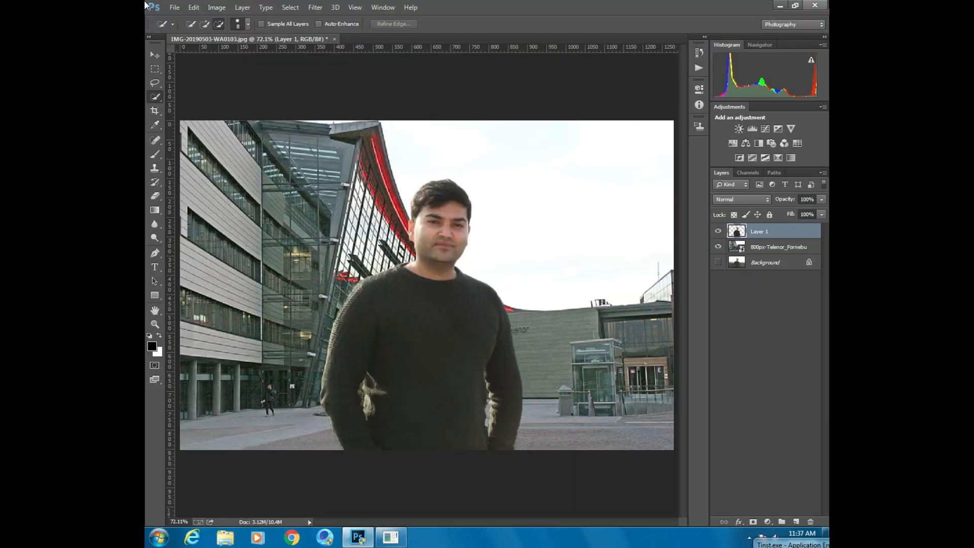
{"action": "left_click", "coordinate": [779, 6]}
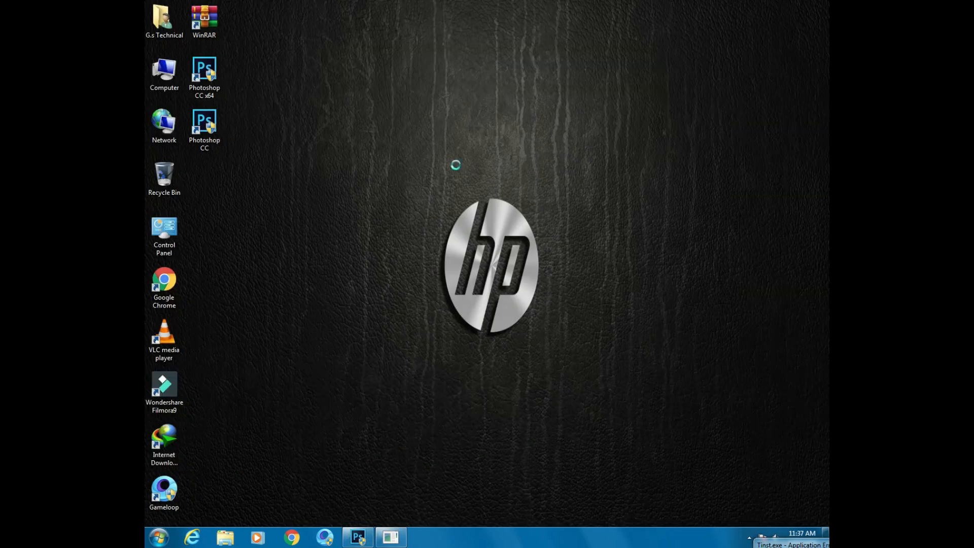